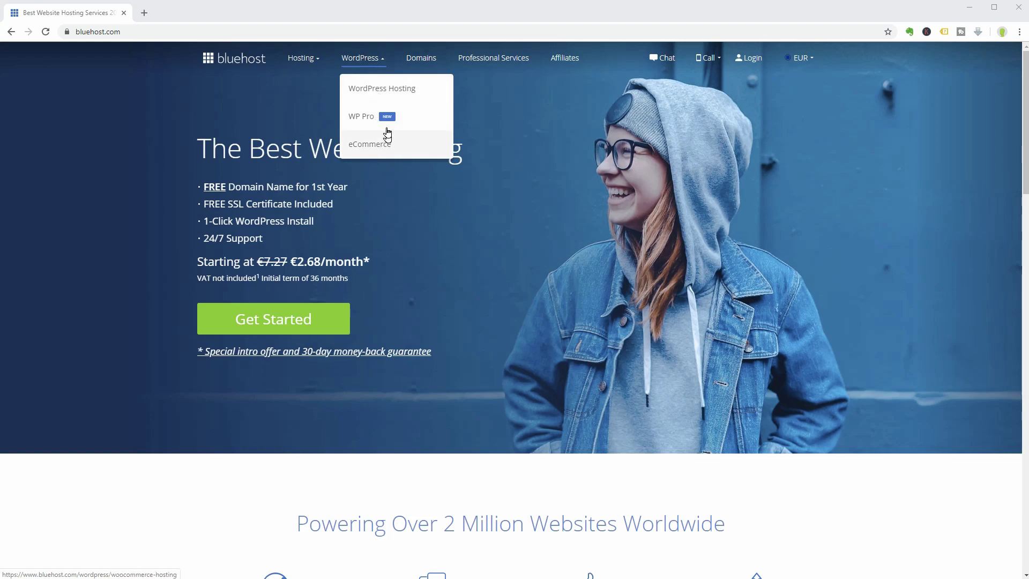
- Log in to the fitmehard.com Bluehost account and list its sites, showing Fit Me Hard
click(381, 89)
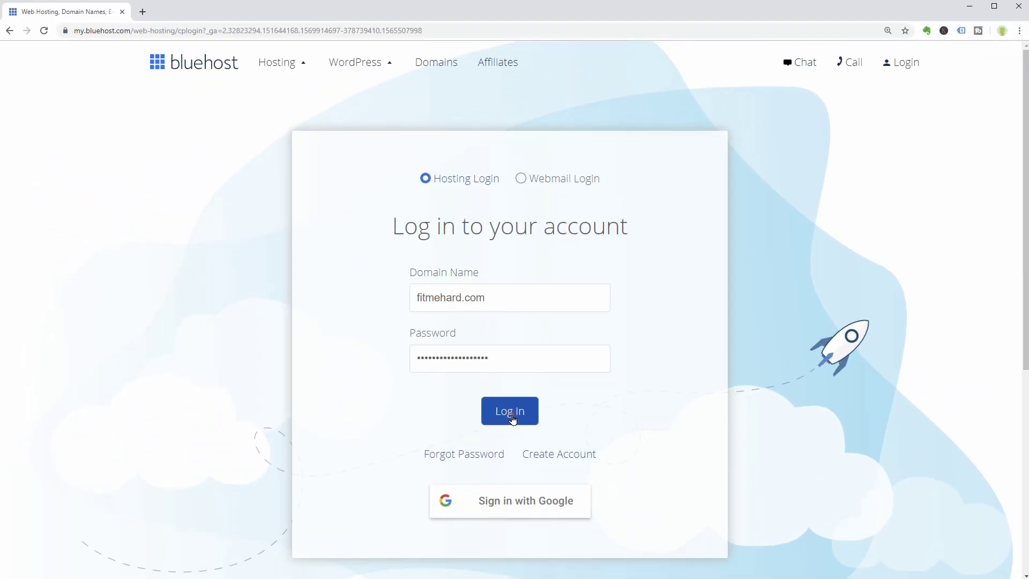
click(511, 419)
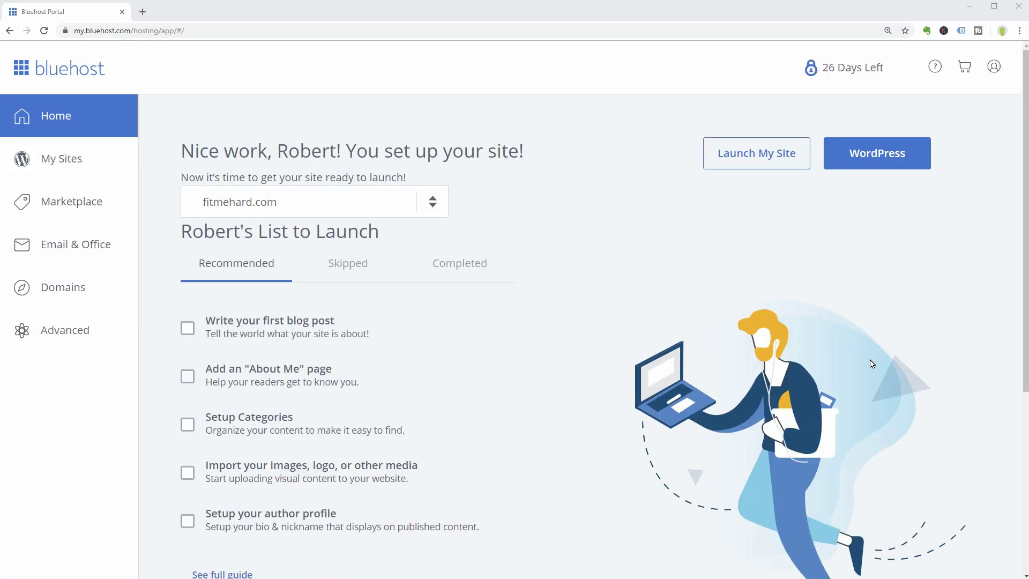
click(74, 167)
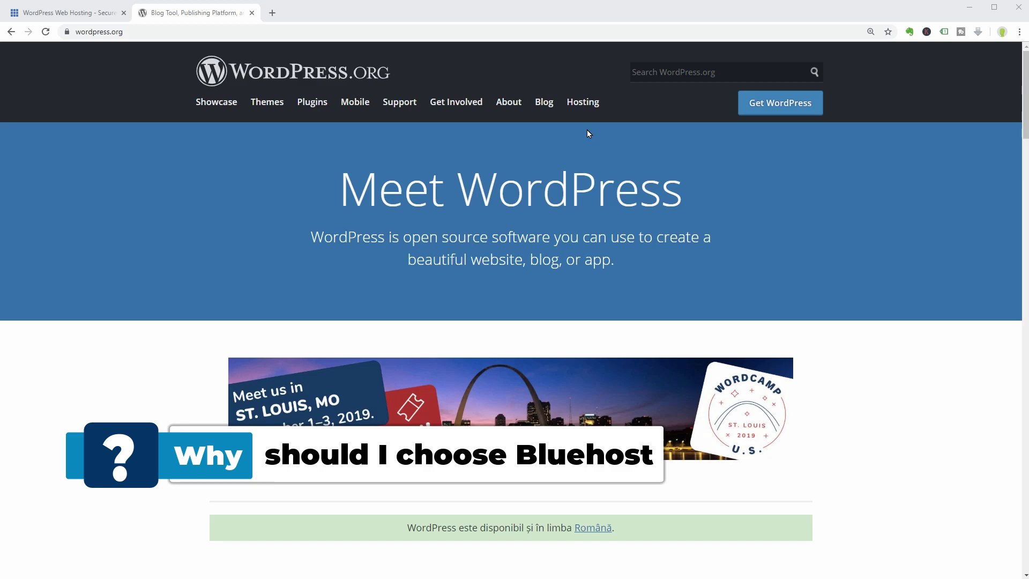
- Browse WordPress.org's Hosting and Showcase pages, then highlight Bluehost's '2 million websites' claim
click(583, 103)
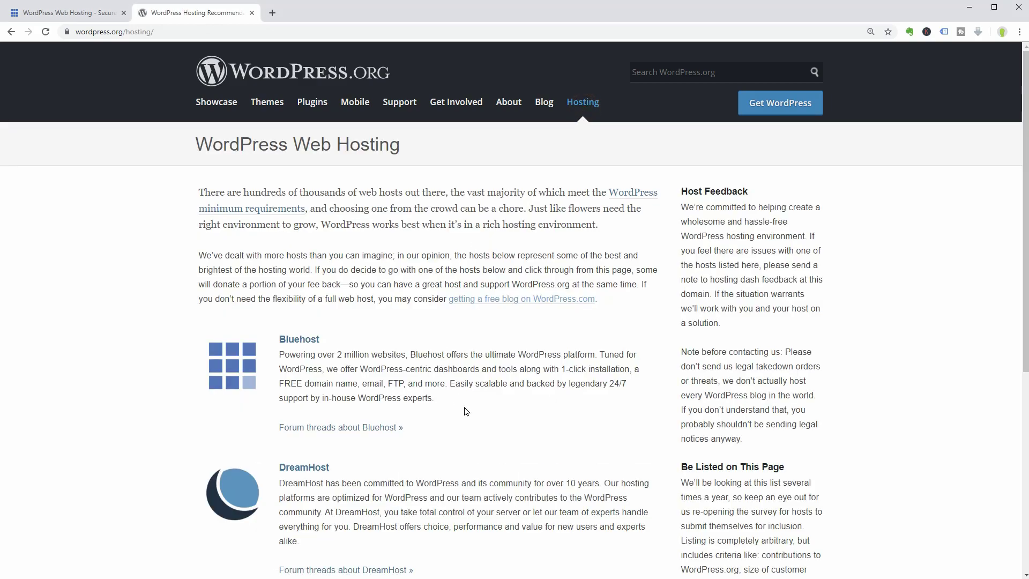
click(224, 106)
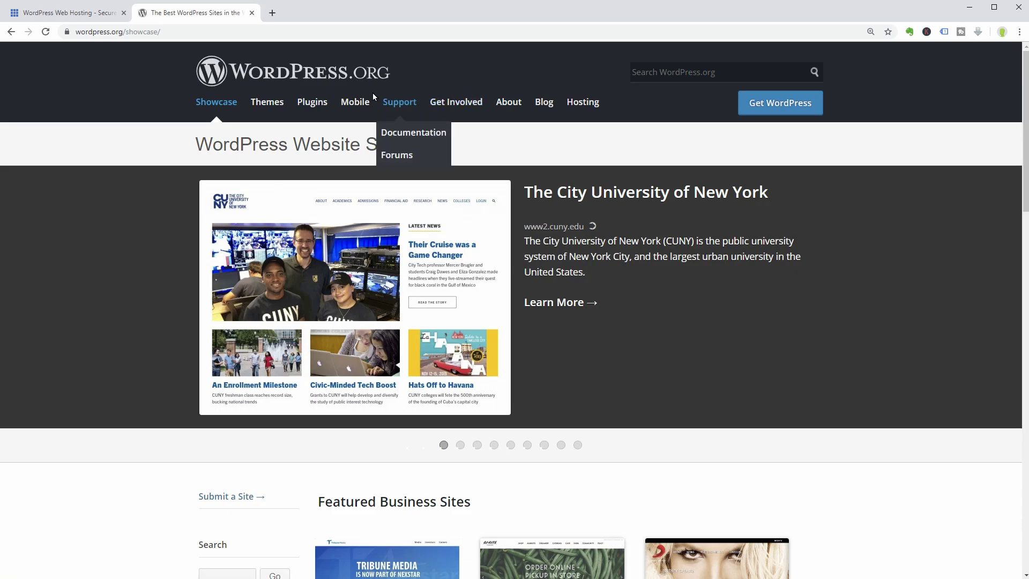
drag(1023, 202, 1011, 460)
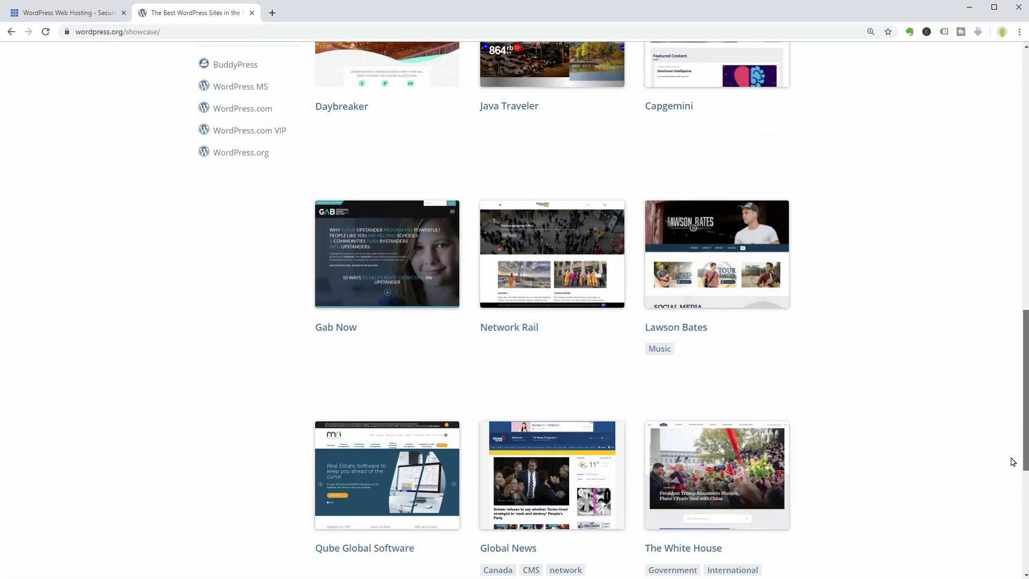
scroll(750, 268, up, 15)
click(584, 105)
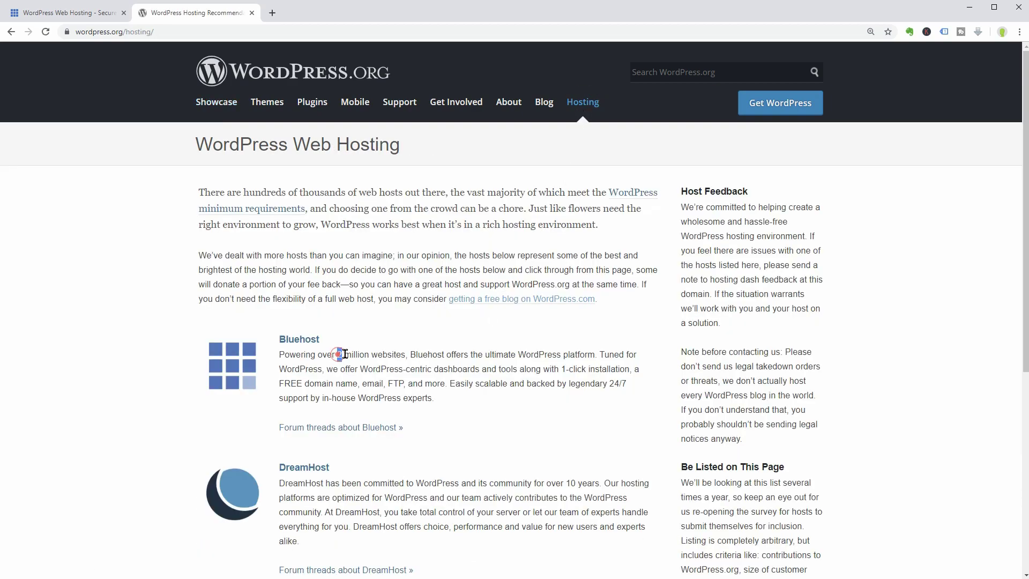
drag(336, 355, 396, 353)
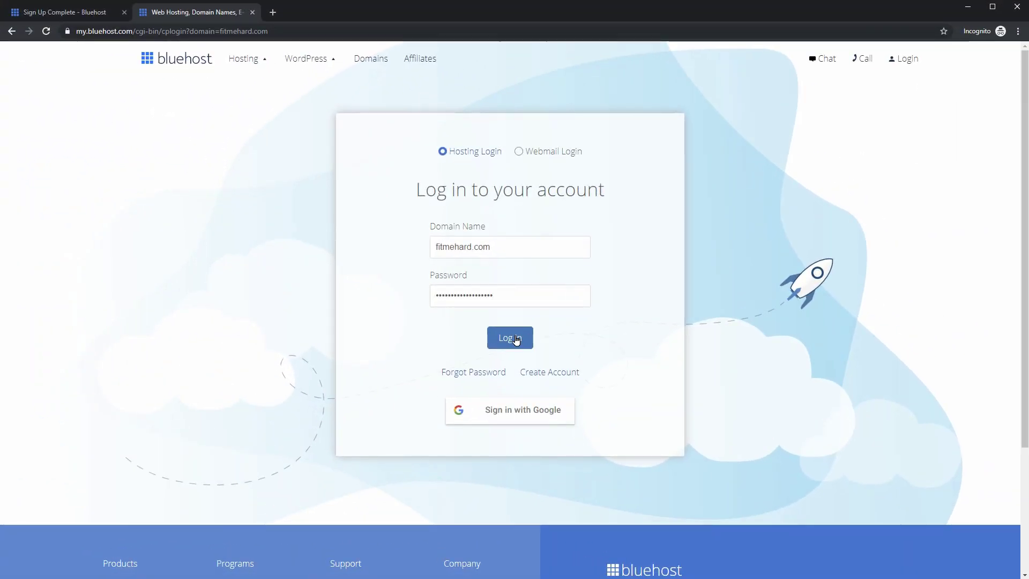
- Add a blog shown on the home page, then highlight Basic's Free Domain for 1 Year
click(515, 340)
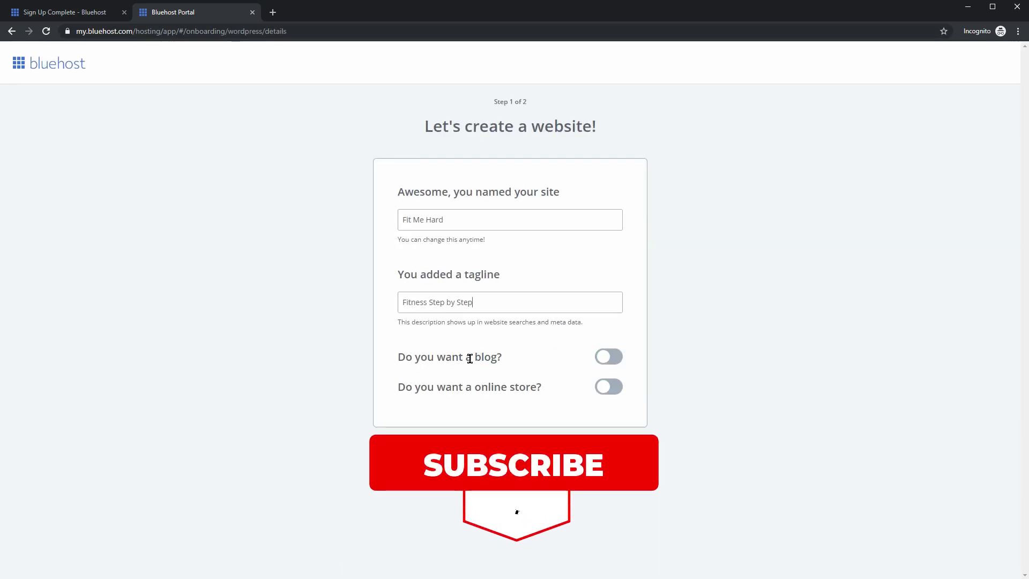
click(607, 363)
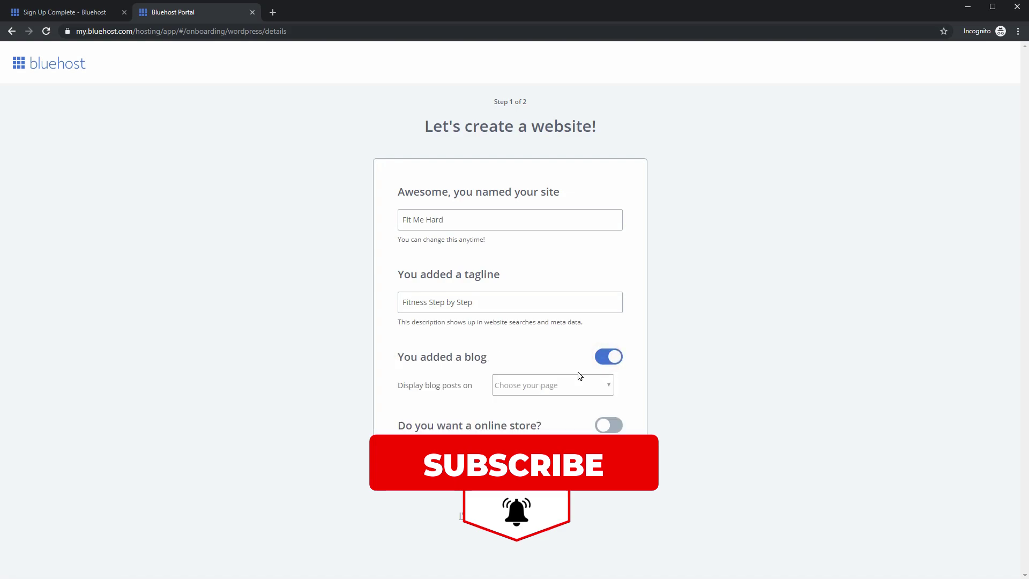
click(563, 387)
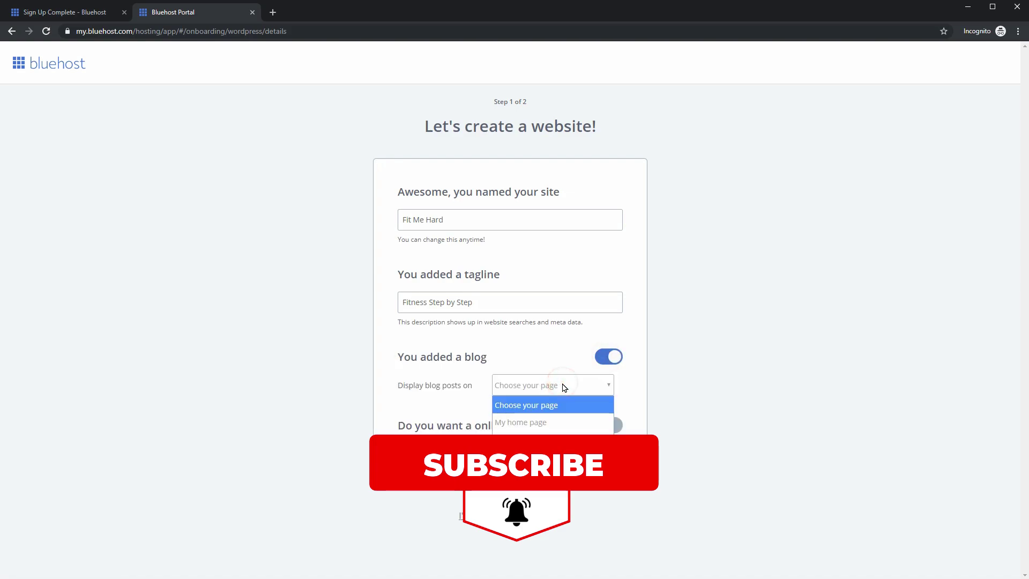
click(554, 428)
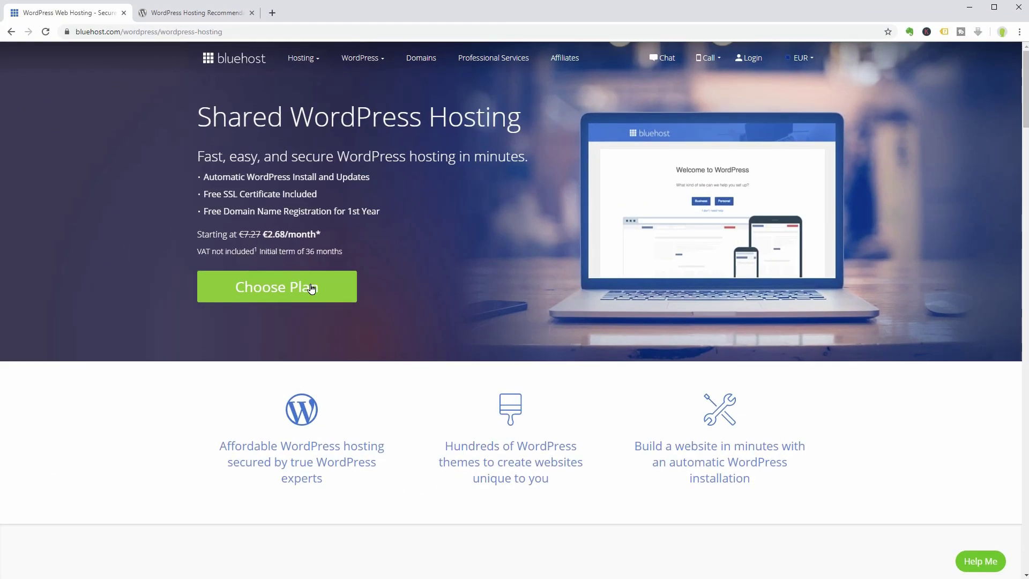
click(312, 287)
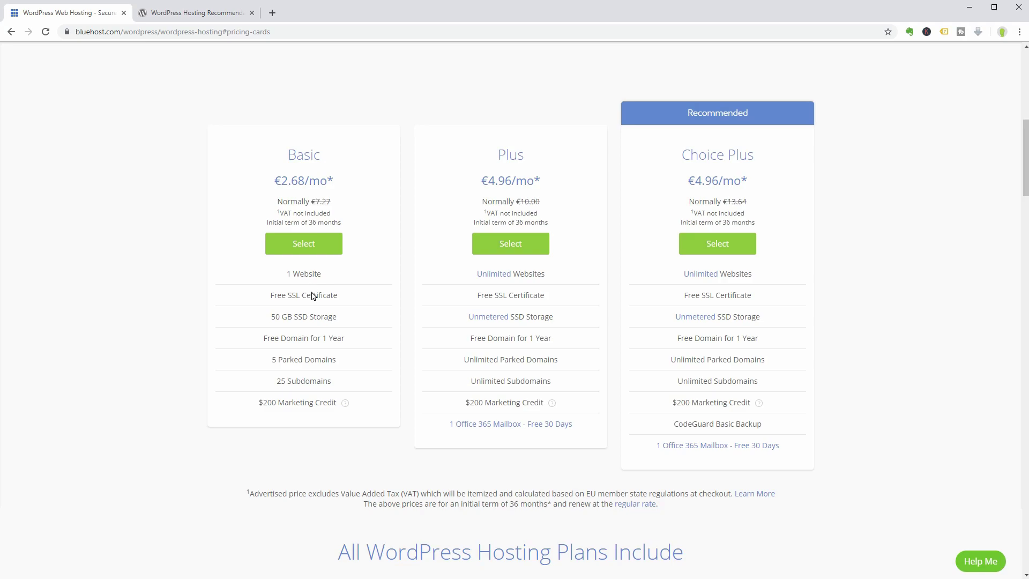
drag(269, 338, 343, 348)
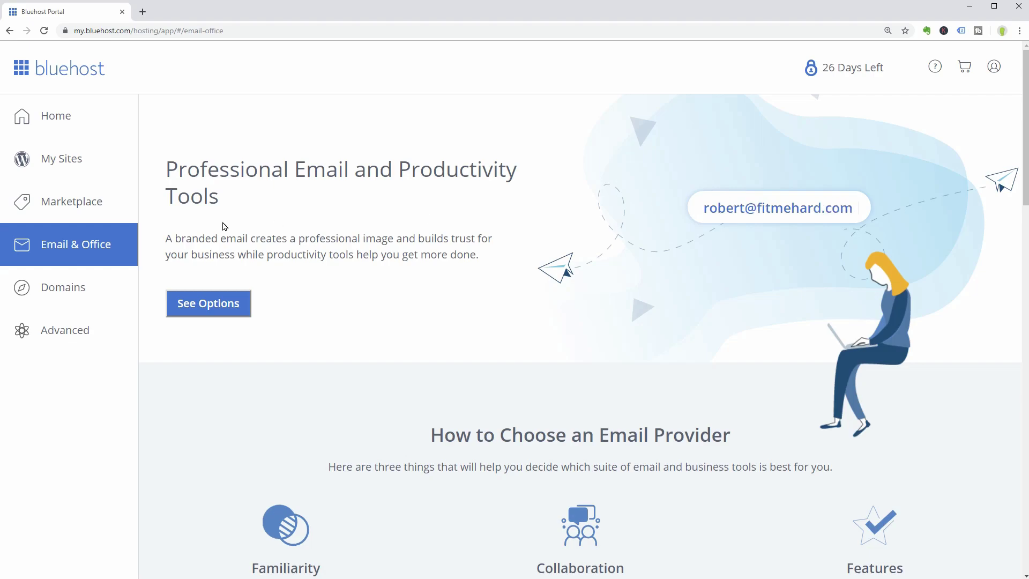
- View public_html in the Advanced File Manager, then start a Bluehost support chat
click(64, 293)
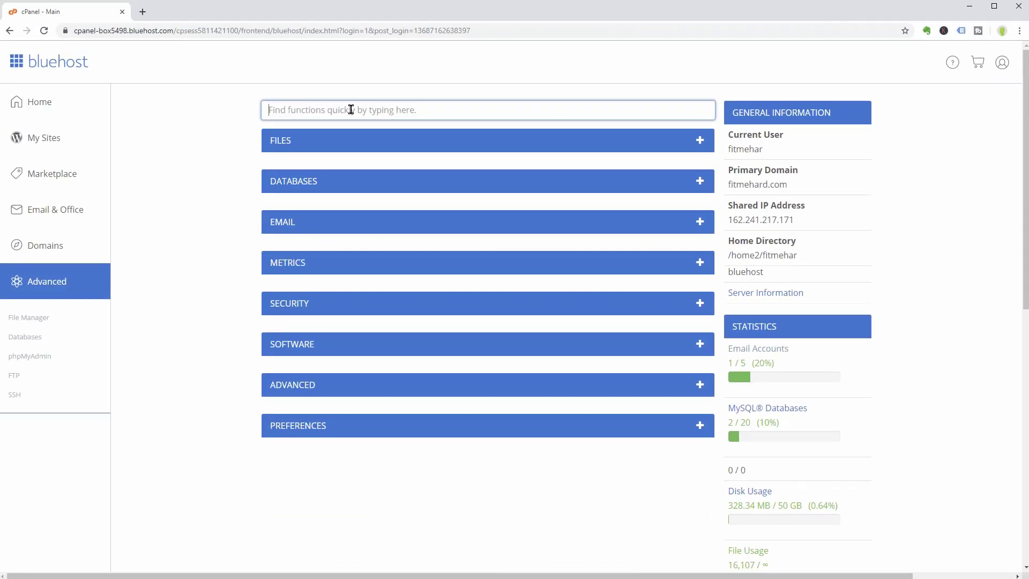
click(700, 141)
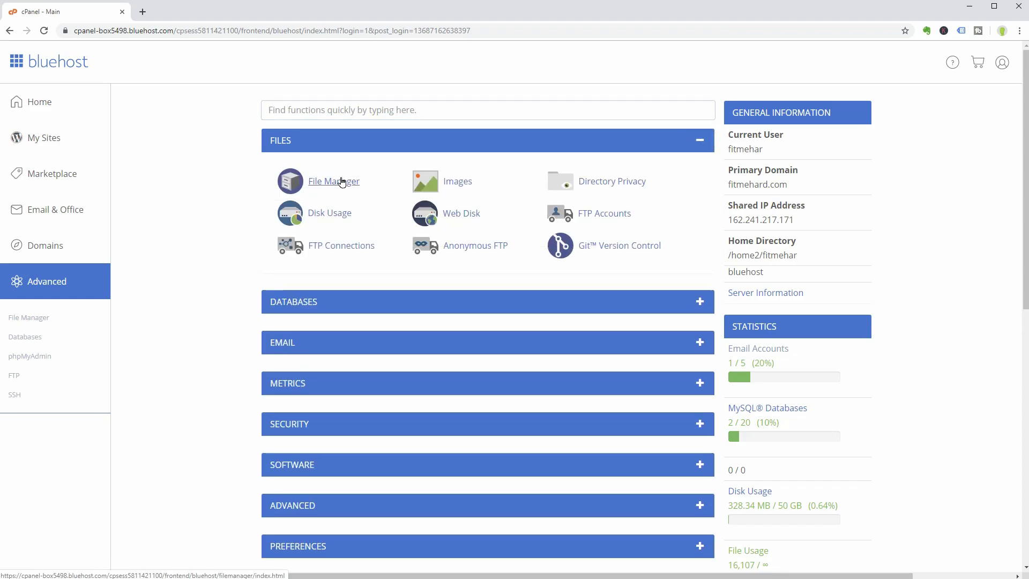
click(342, 180)
click(56, 198)
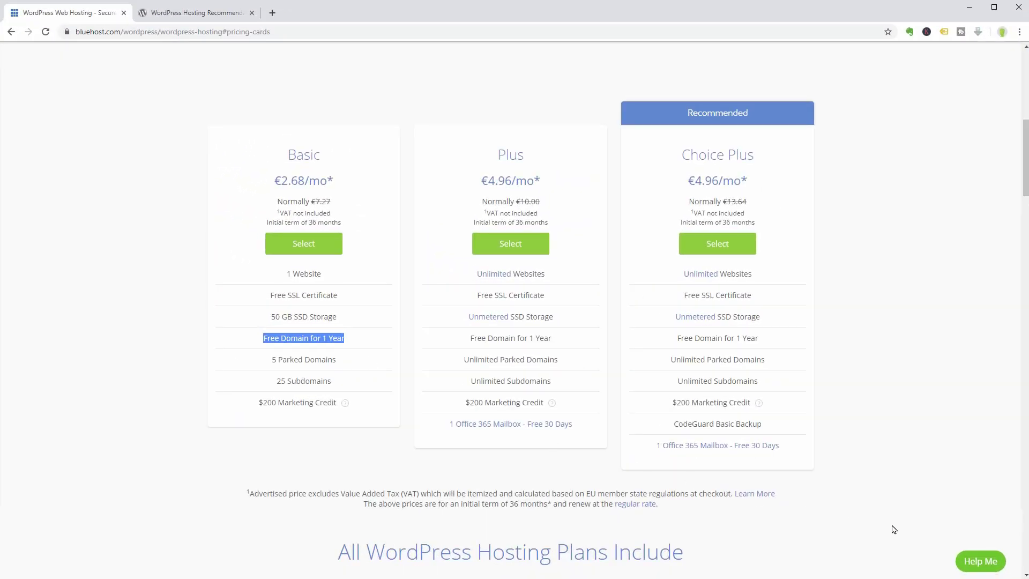
click(981, 559)
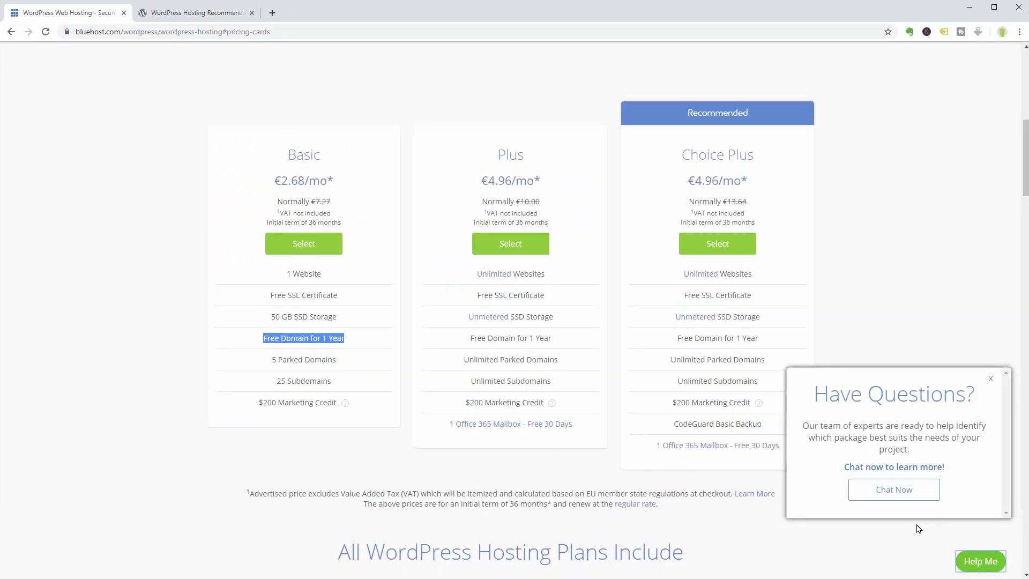
click(911, 496)
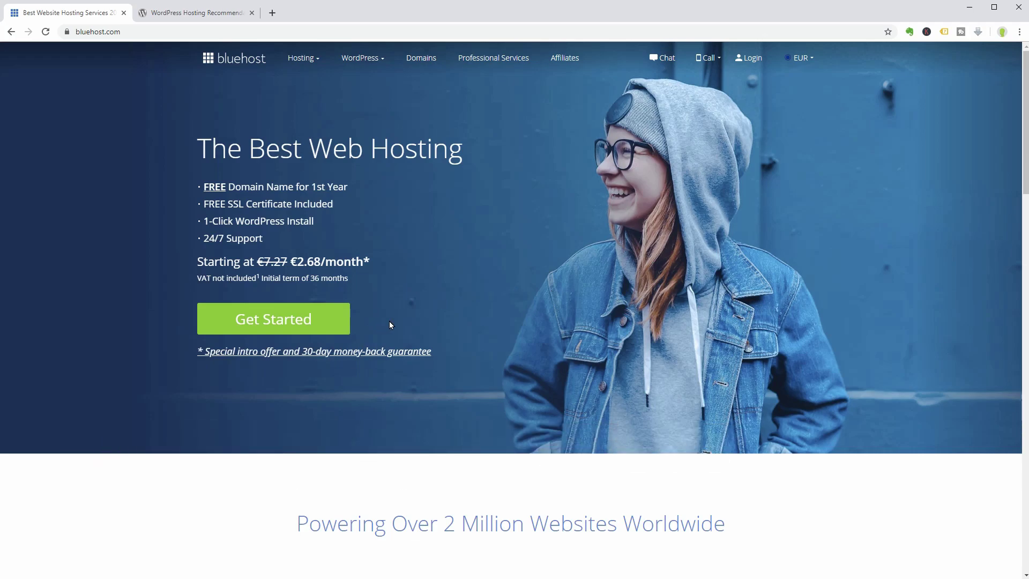
mouse_move(362, 58)
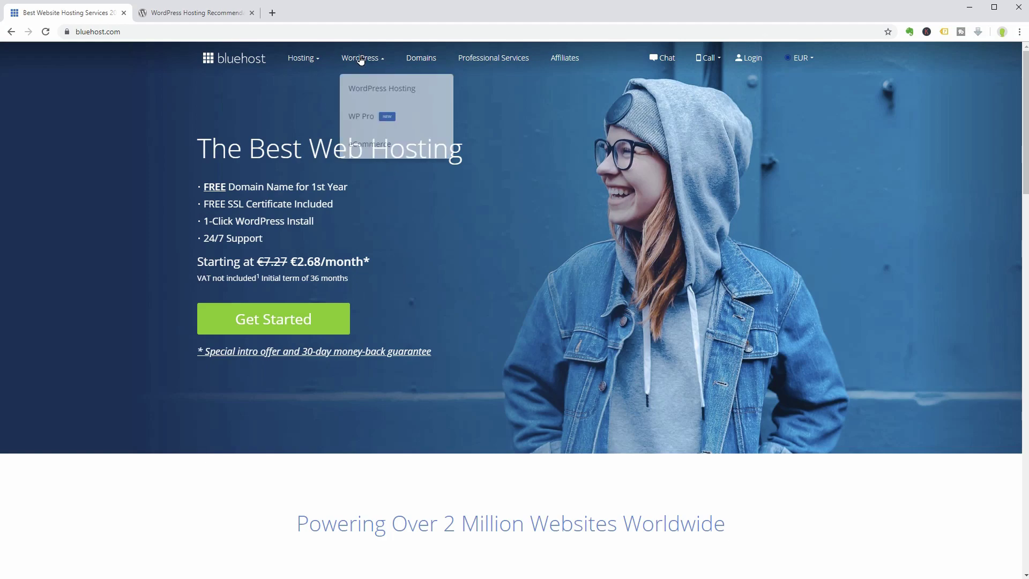
- Scroll through WordPress Hosting's Basic, Plus and Choice Plus plan cards and back up
click(373, 88)
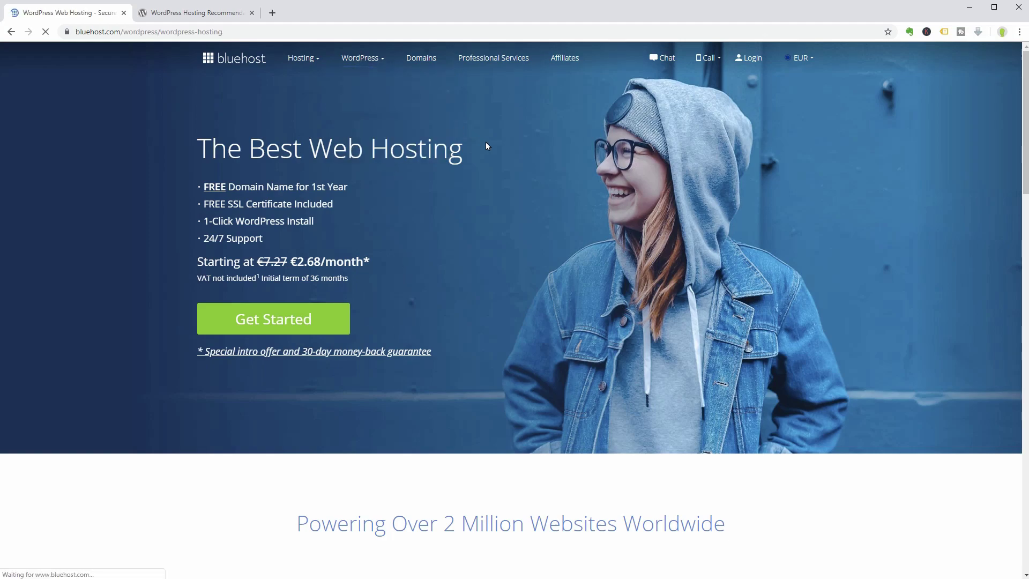
scroll(516, 247, down, 4)
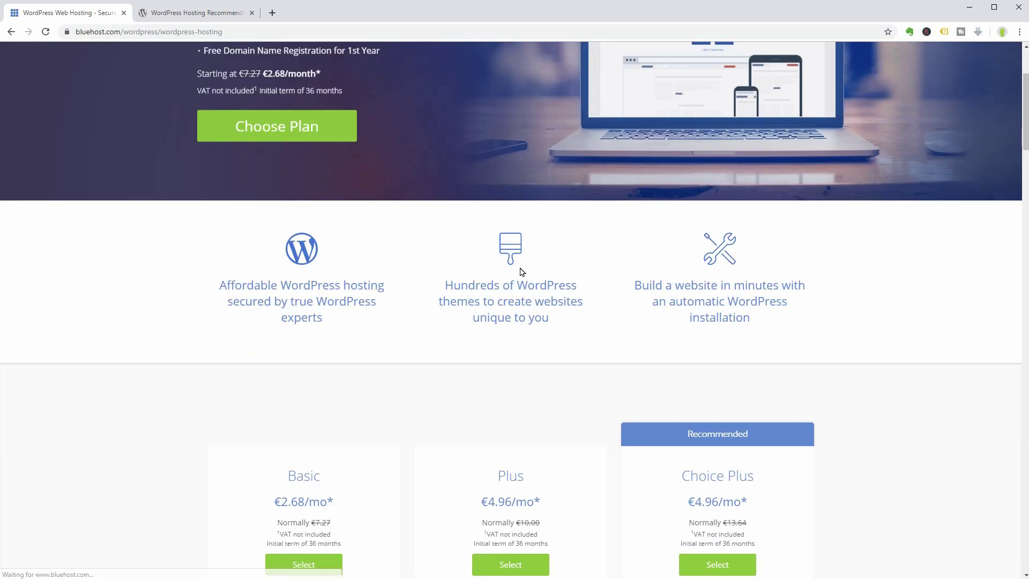
scroll(519, 268, down, 3)
scroll(519, 274, down, 2)
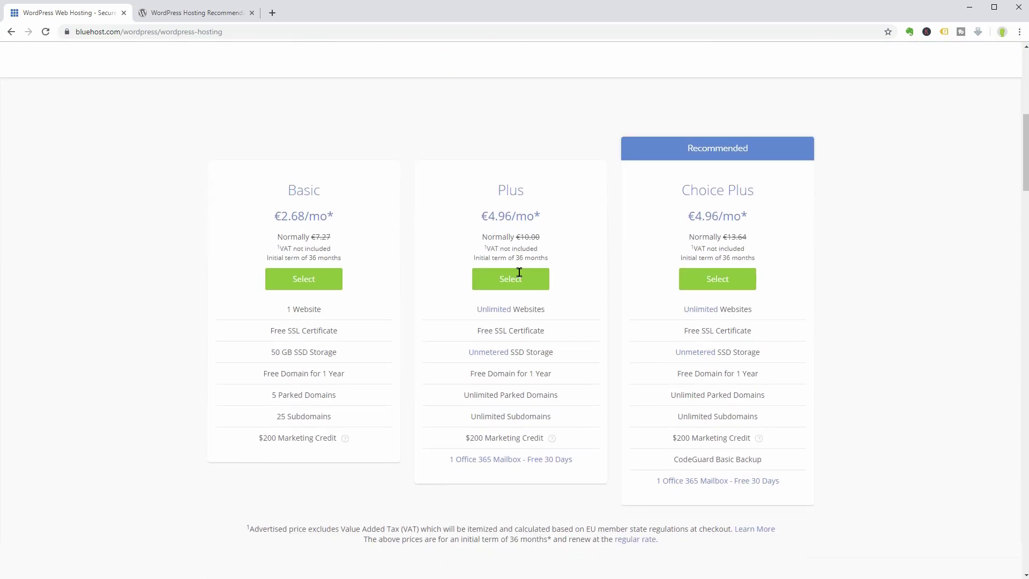
scroll(696, 268, down, 1)
drag(1025, 184, 1025, 115)
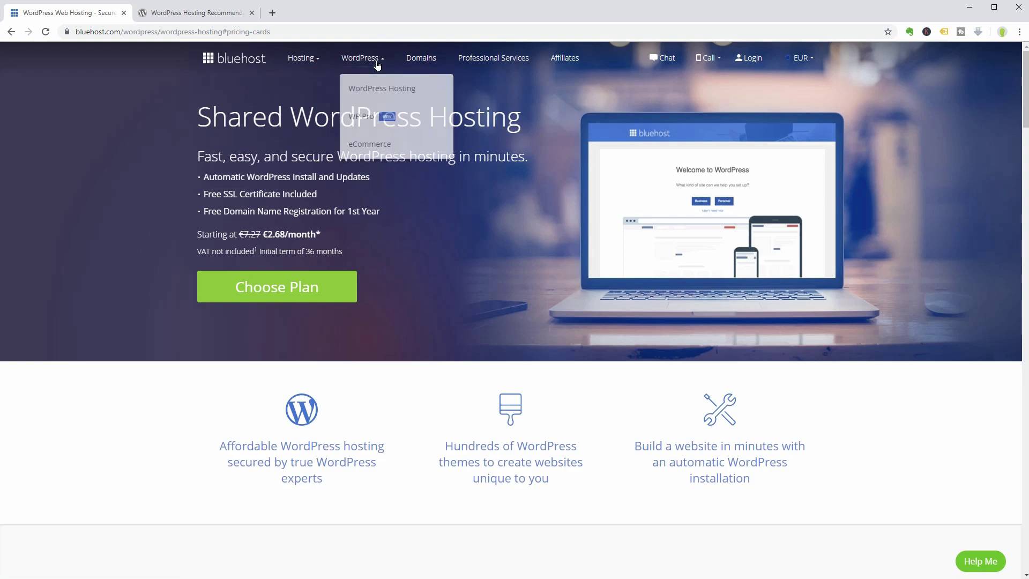
mouse_move(362, 58)
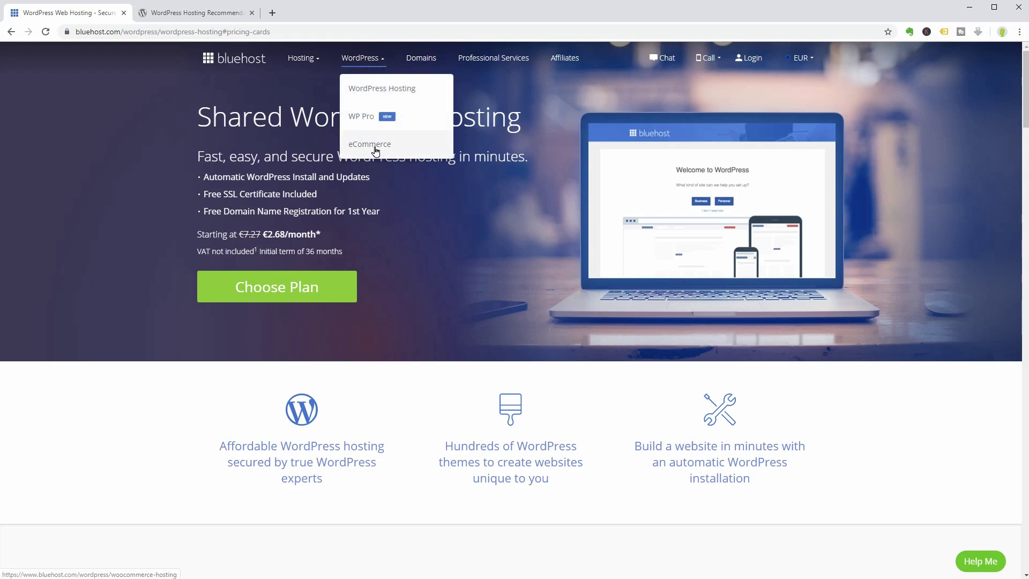
click(376, 150)
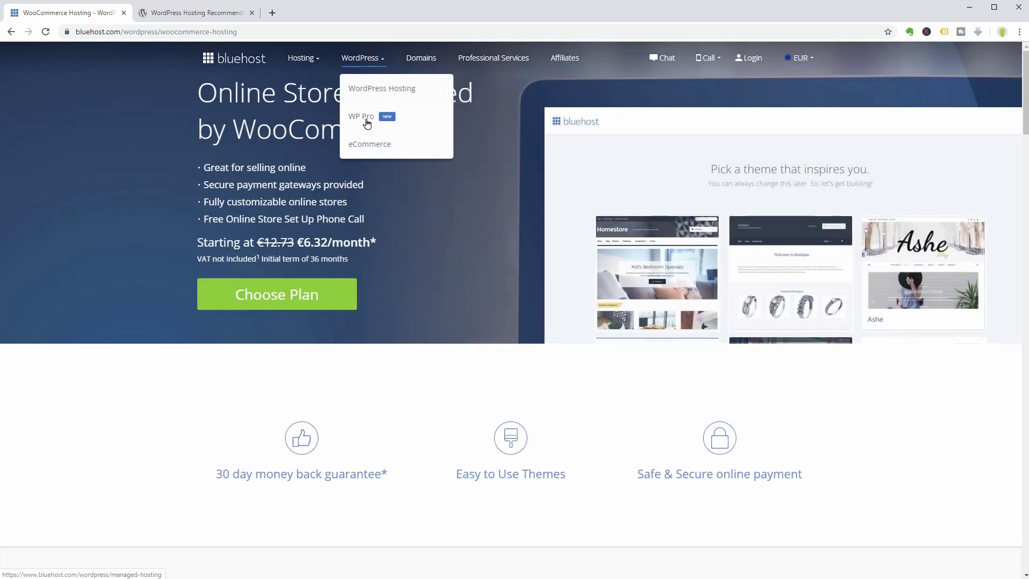
click(368, 90)
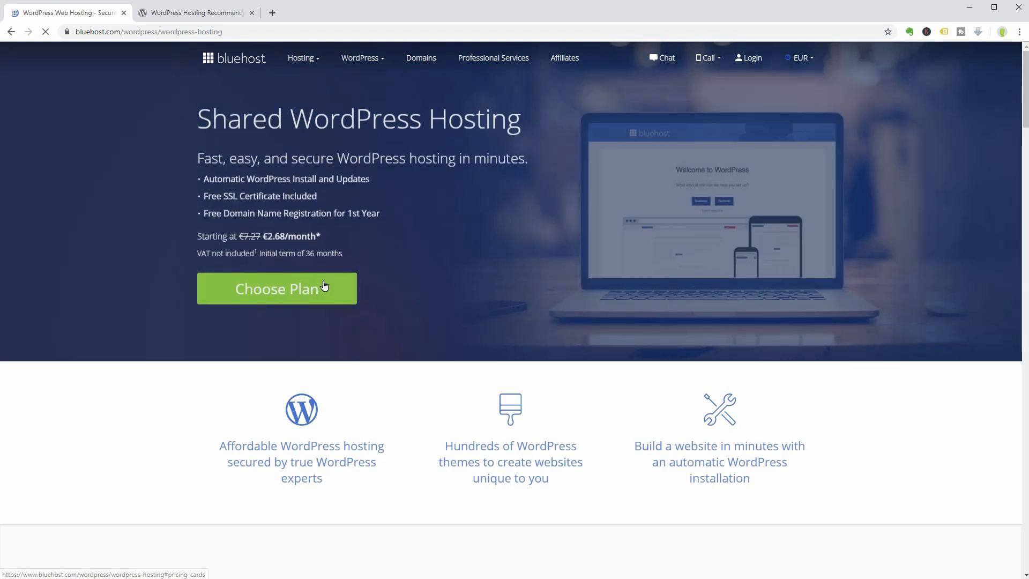
click(324, 284)
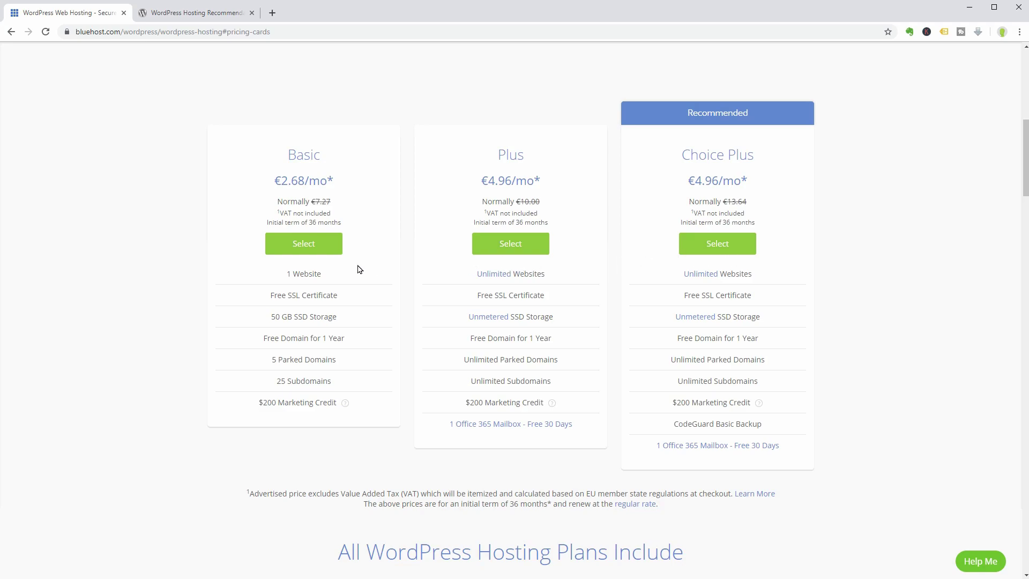
click(975, 563)
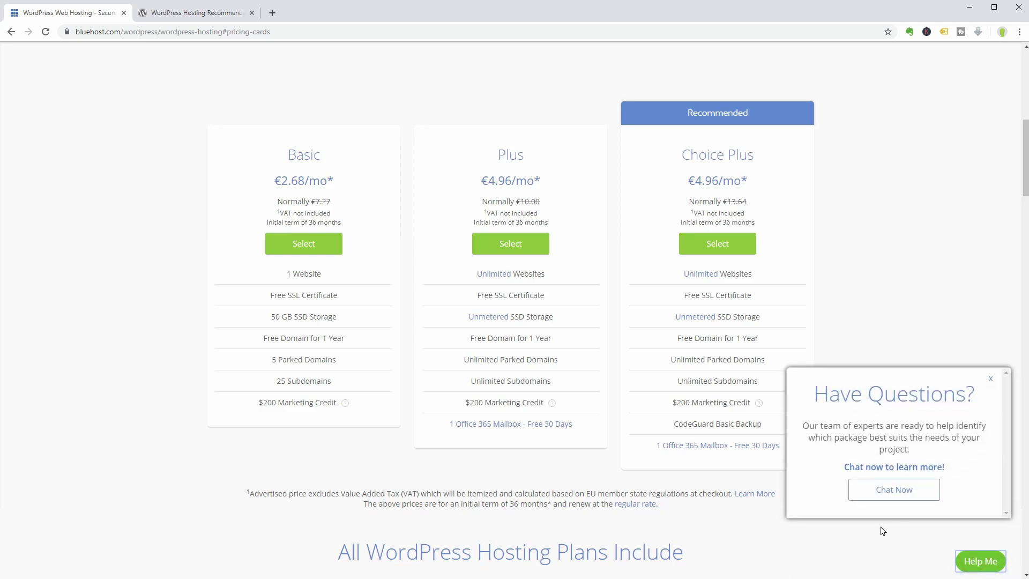
click(990, 381)
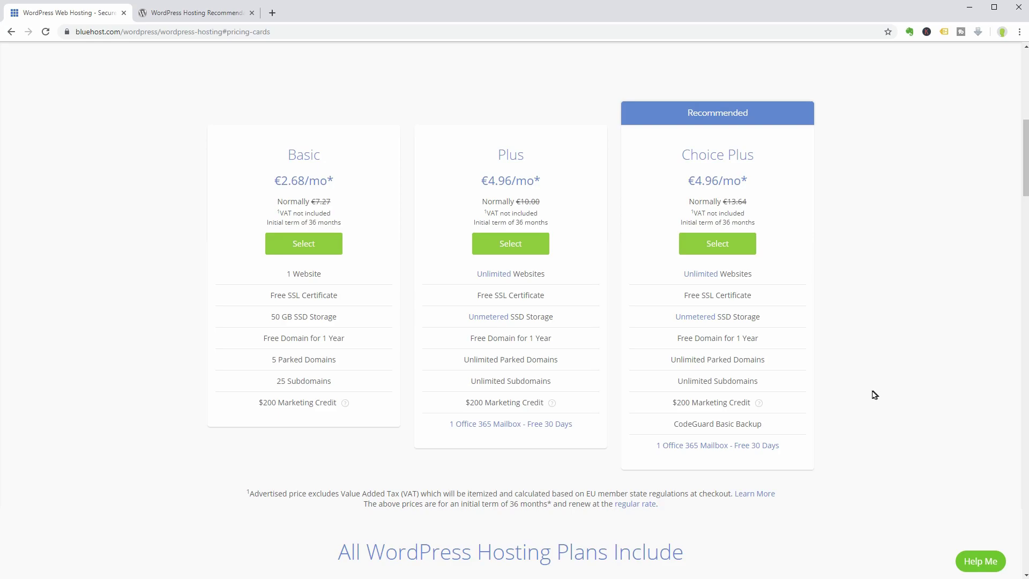
scroll(864, 389, up, 3)
scroll(864, 390, up, 3)
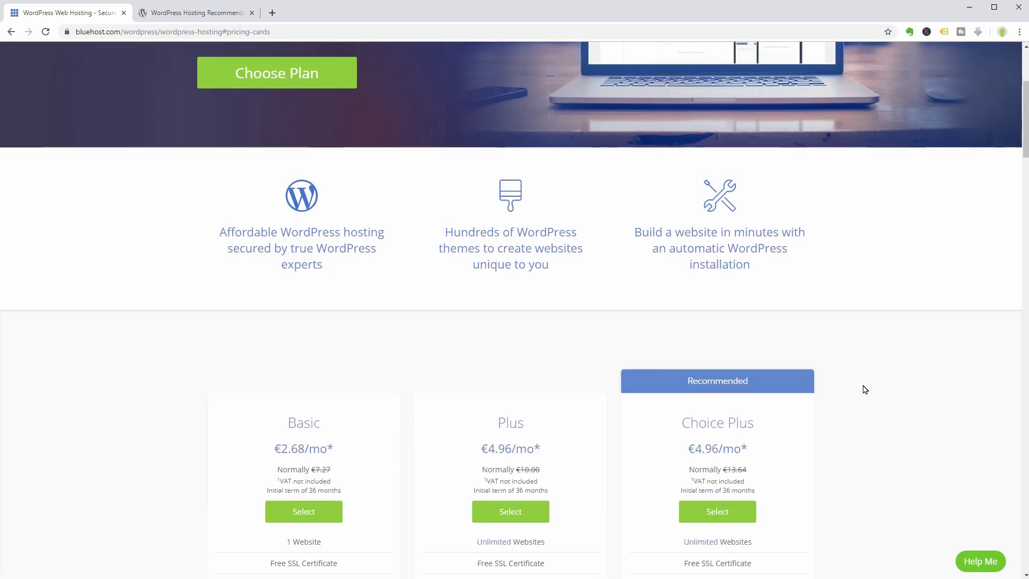
- Check WP Pro, return to Shared WordPress Hosting, and highlight Basic's 50 GB SSD storage
scroll(865, 390, up, 4)
mouse_move(362, 58)
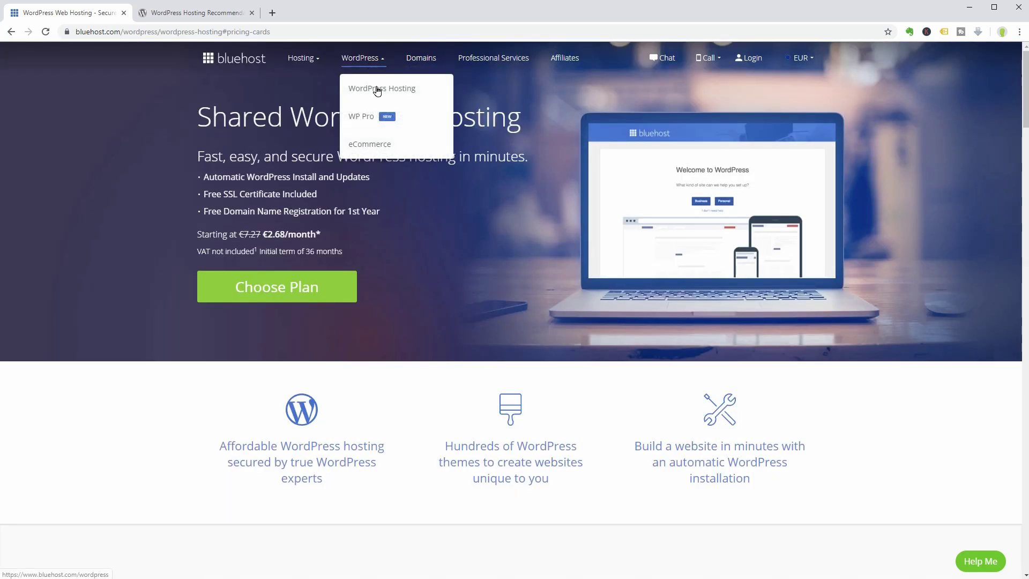
click(363, 117)
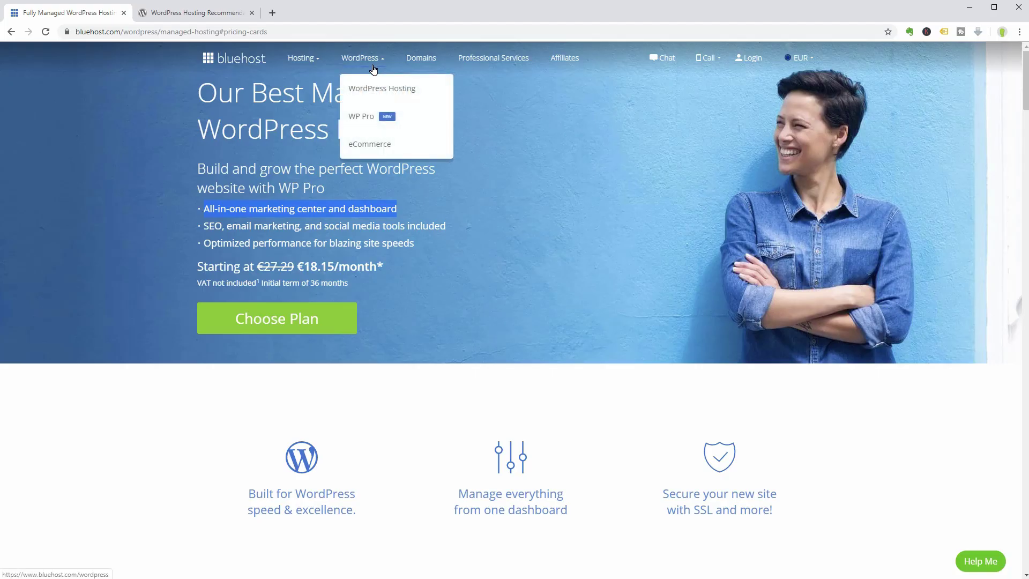
click(372, 93)
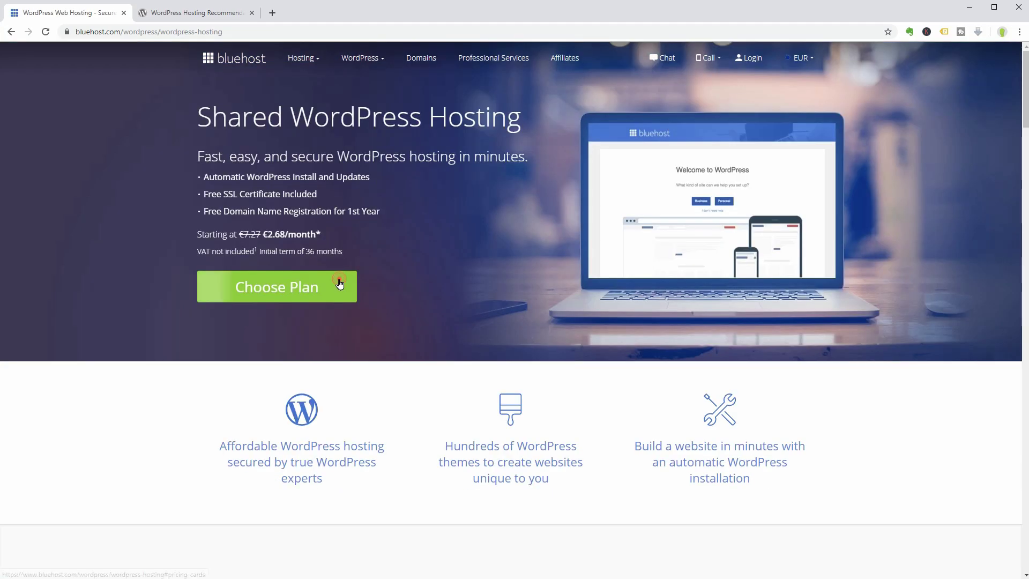
click(339, 284)
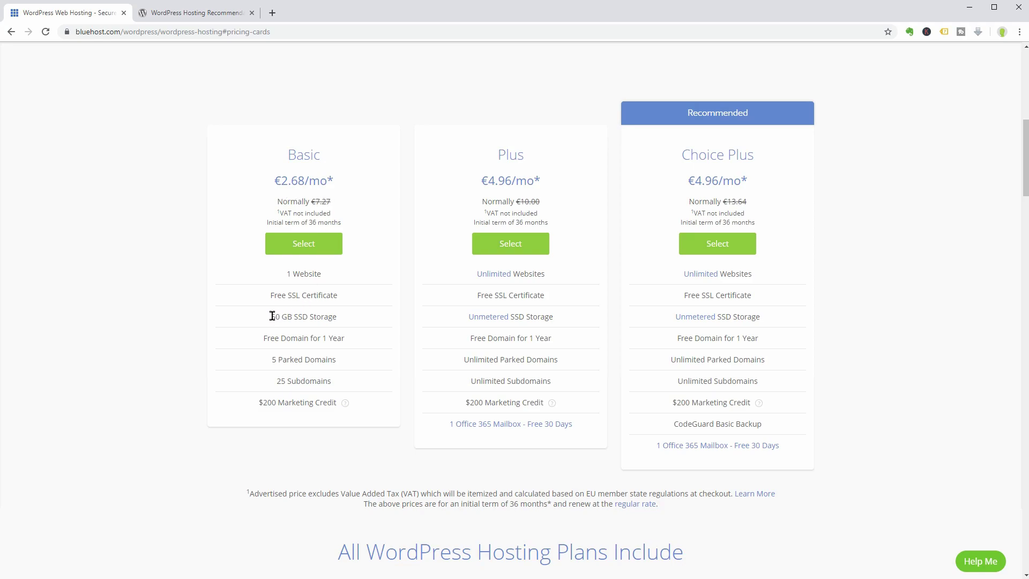
drag(272, 316, 338, 318)
drag(1024, 176, 1024, 106)
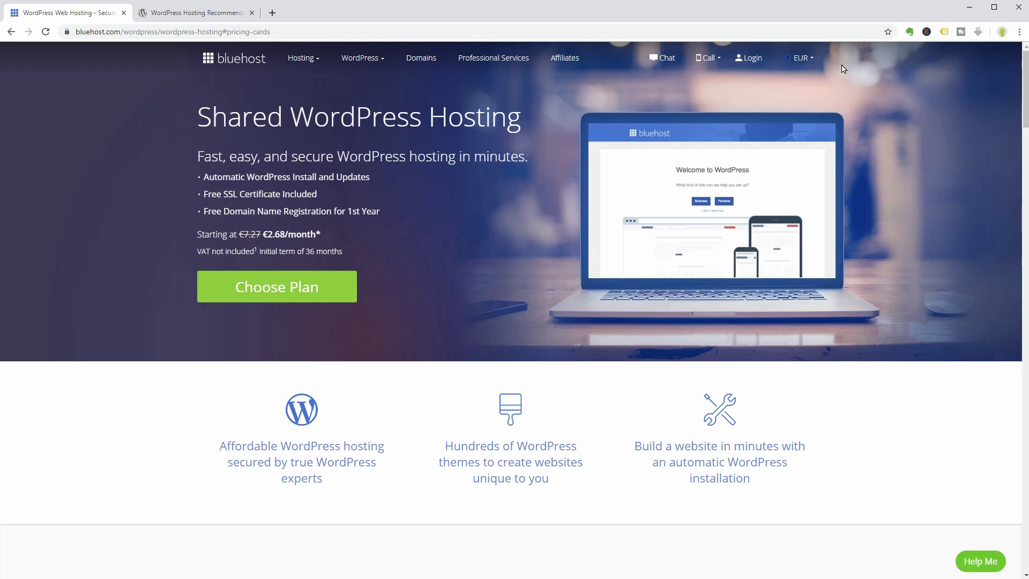
- Switch the site currency to US dollars and scroll back to the plans
click(803, 91)
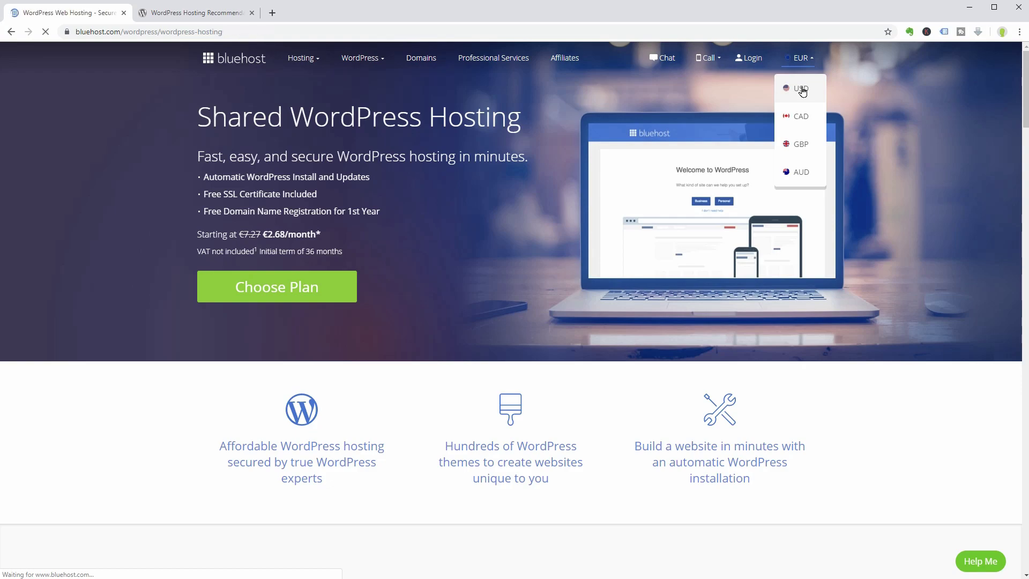
click(801, 89)
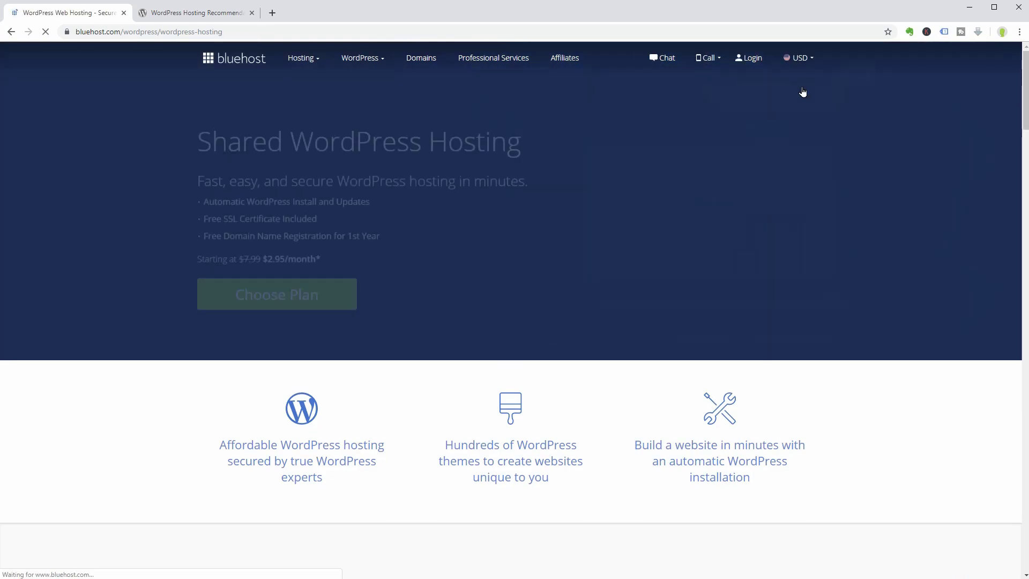
drag(1024, 91, 1023, 158)
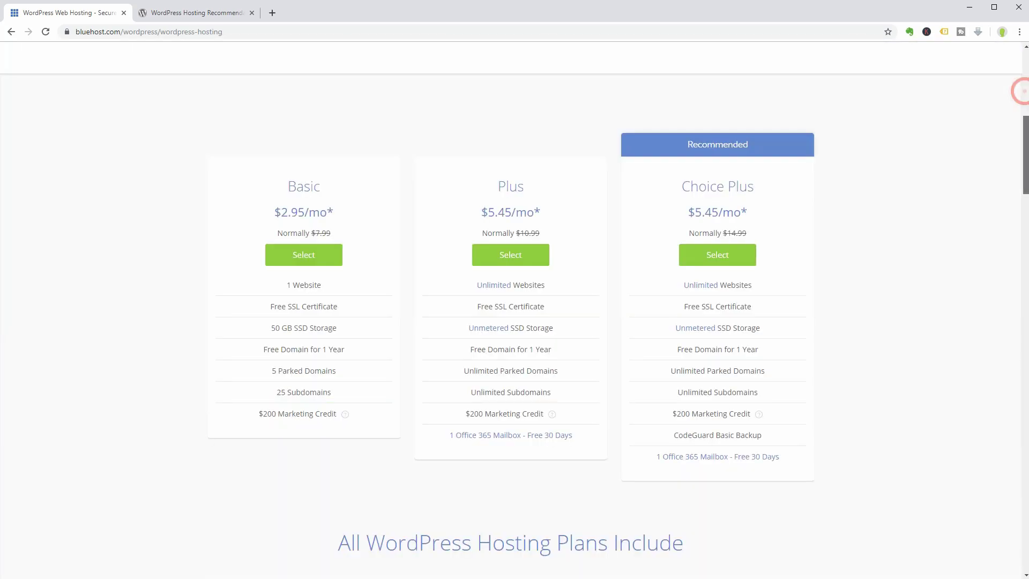
drag(1021, 91, 1024, 96)
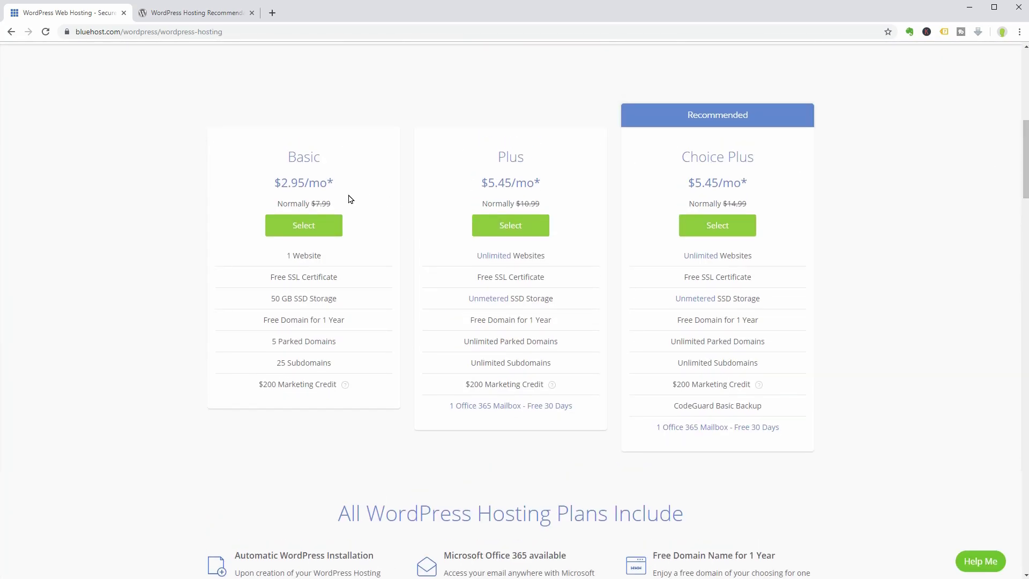
- Highlight the Basic plan's $2.95 price and Free Domain for 1 Year
drag(282, 183, 314, 187)
drag(266, 317, 350, 323)
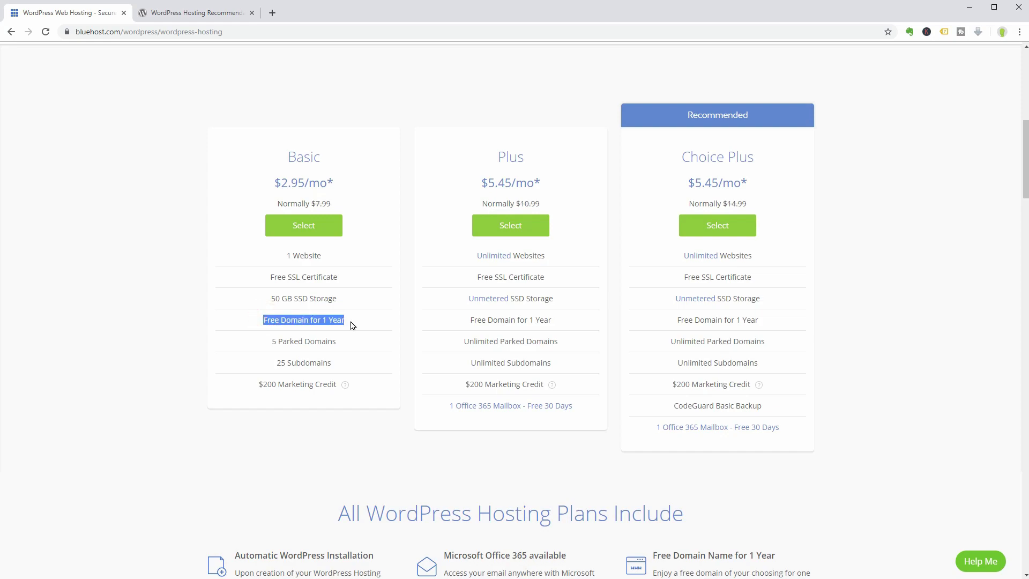
click(260, 385)
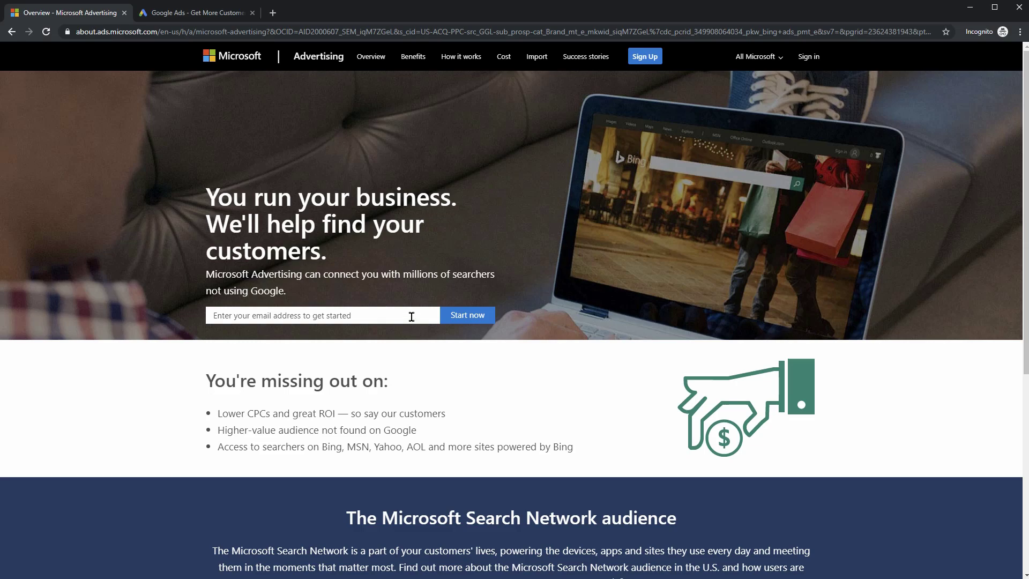
- View Microsoft Advertising sign-up, start a Bing search, and Google 'fitness trainer'
click(411, 315)
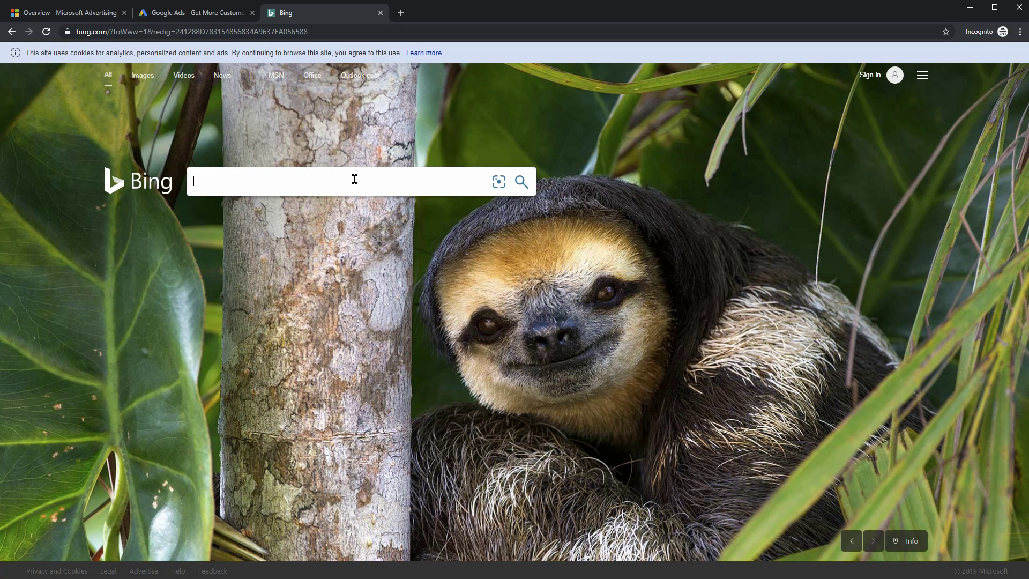
click(351, 179)
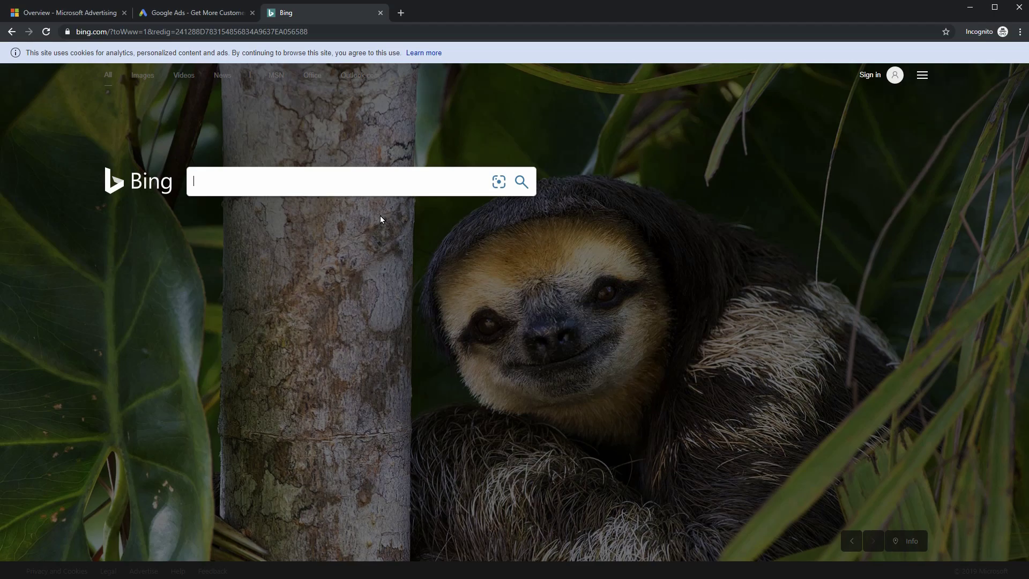
text(Bing a)
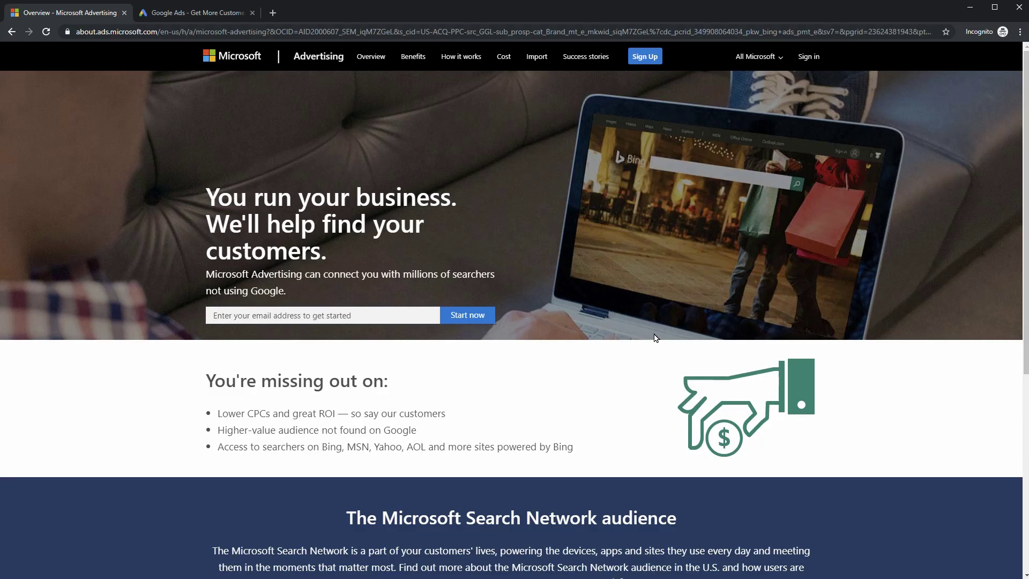
click(214, 15)
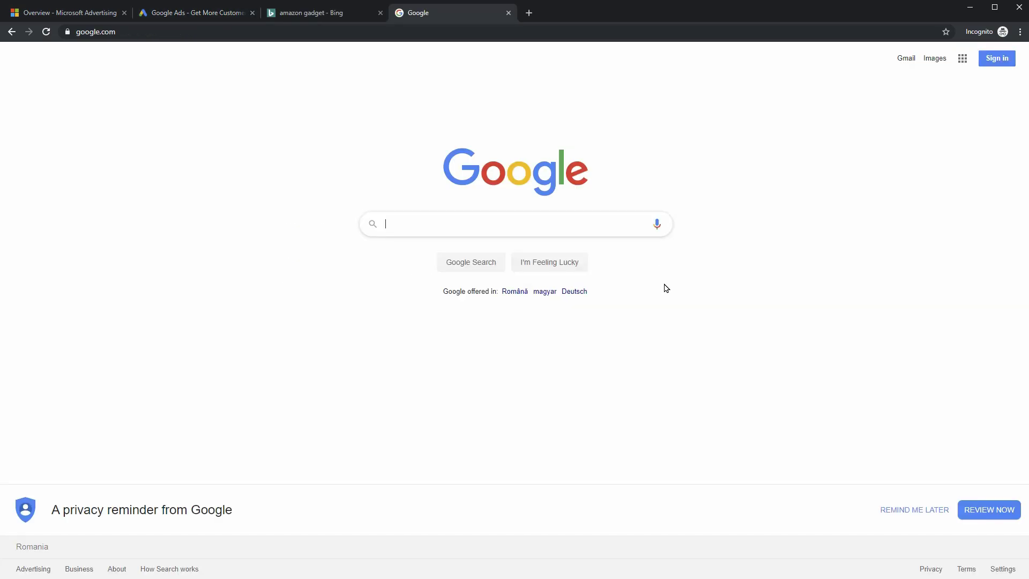
text(fitne)
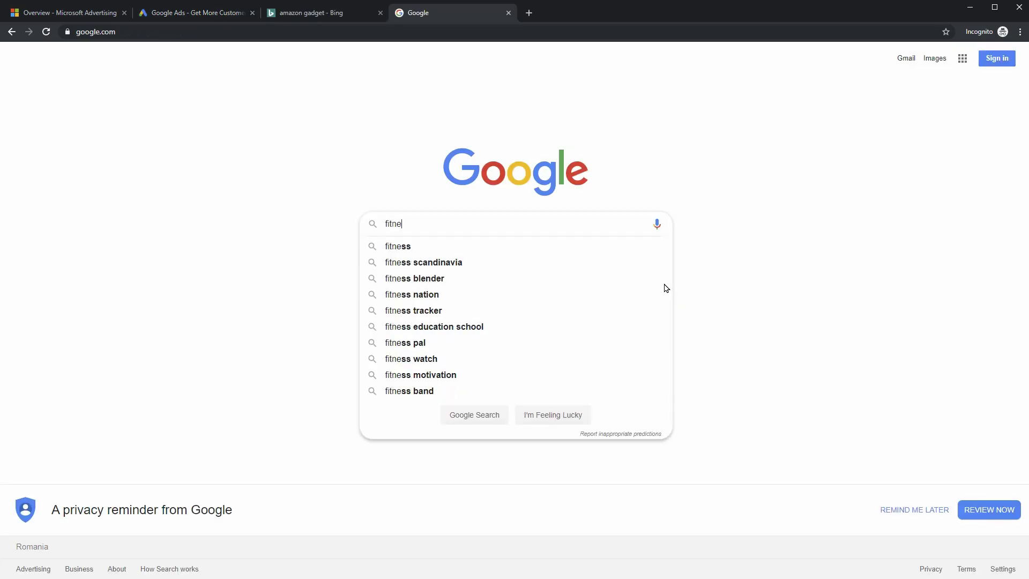
text(ss trainer)
key(Return)
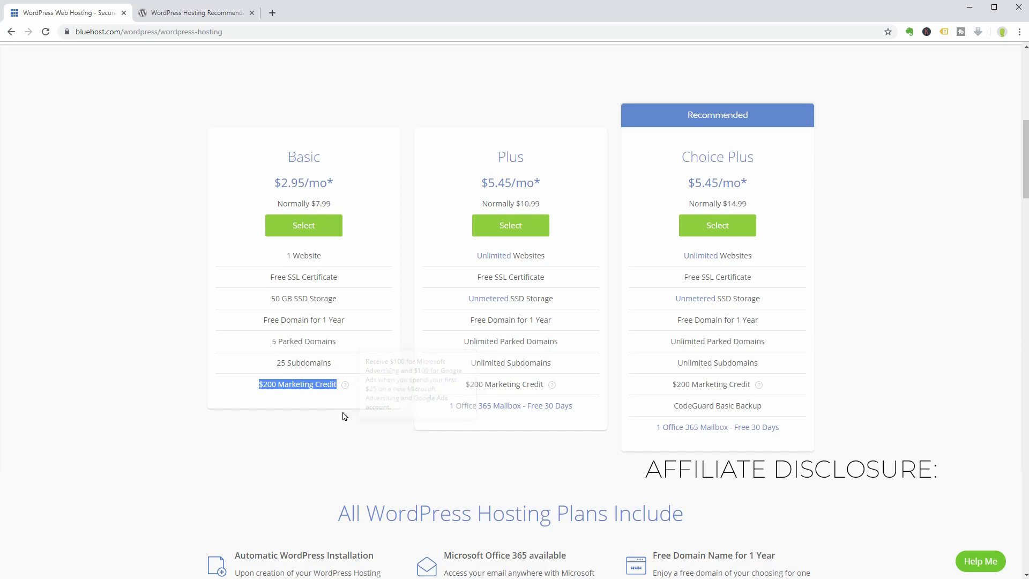
- Choose the Basic plan and enter the new domain 'manku'
click(316, 229)
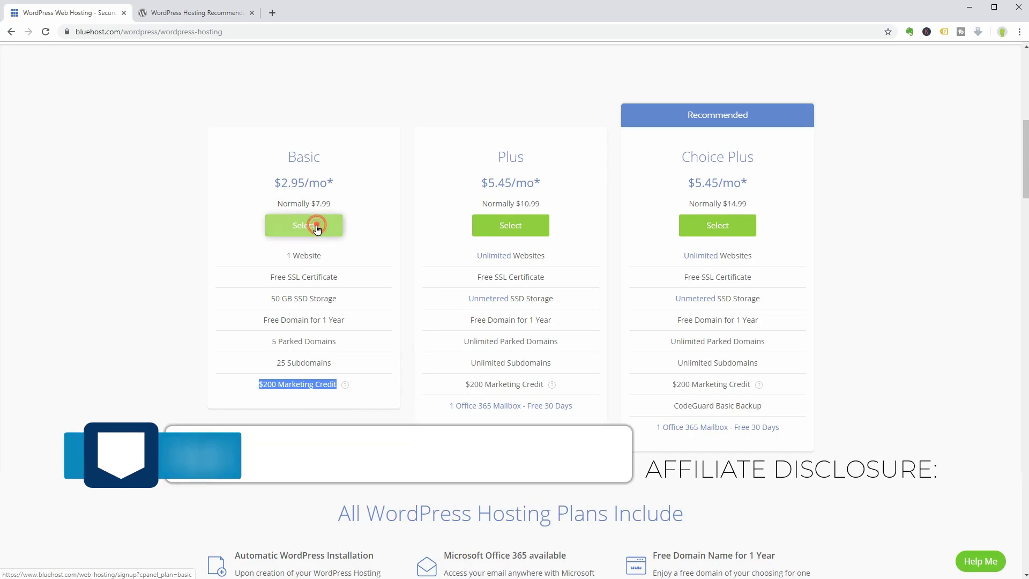
click(389, 275)
text(taka)
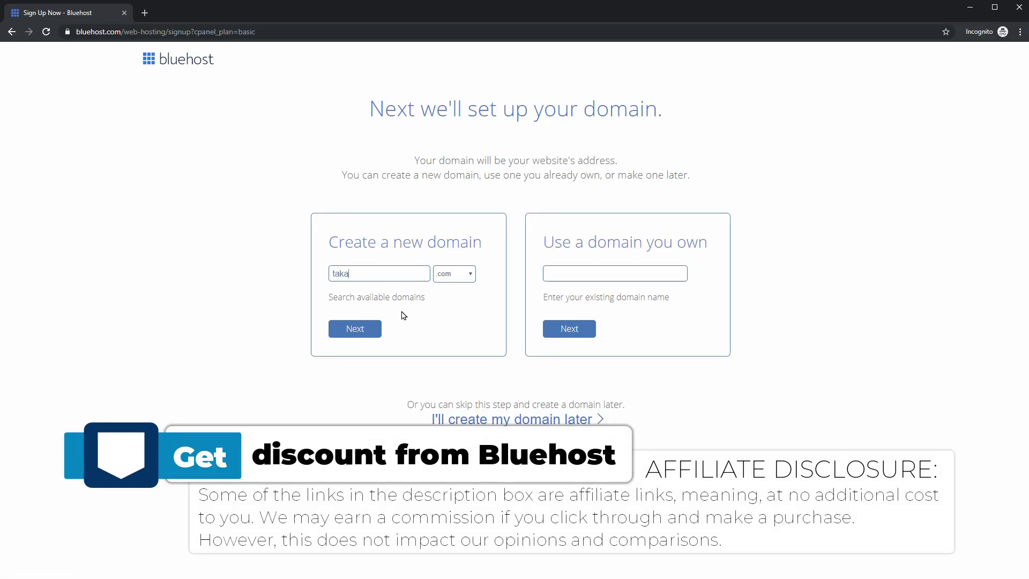
text(manku)
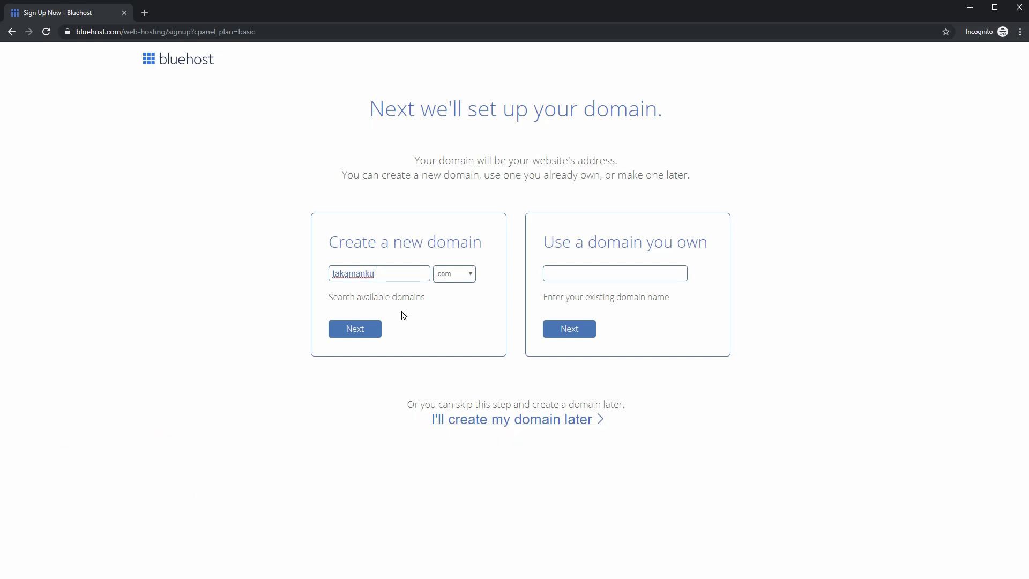
click(374, 329)
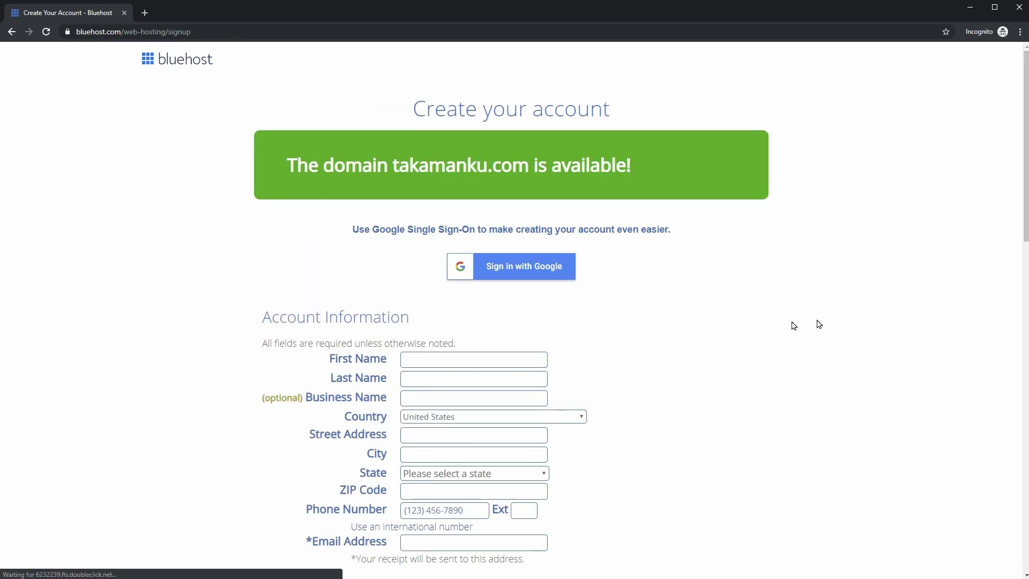
- Remove the Domain Privacy + Protection, SiteLock Security and Codeguard Basic extras
scroll(1017, 212, down, 3)
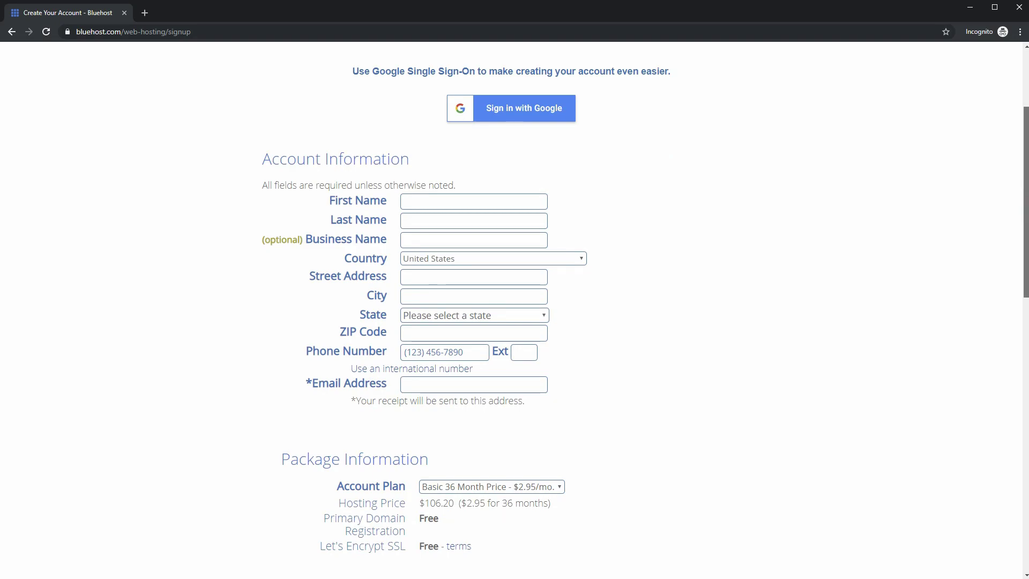
scroll(514, 308, down, 1)
scroll(515, 309, down, 3)
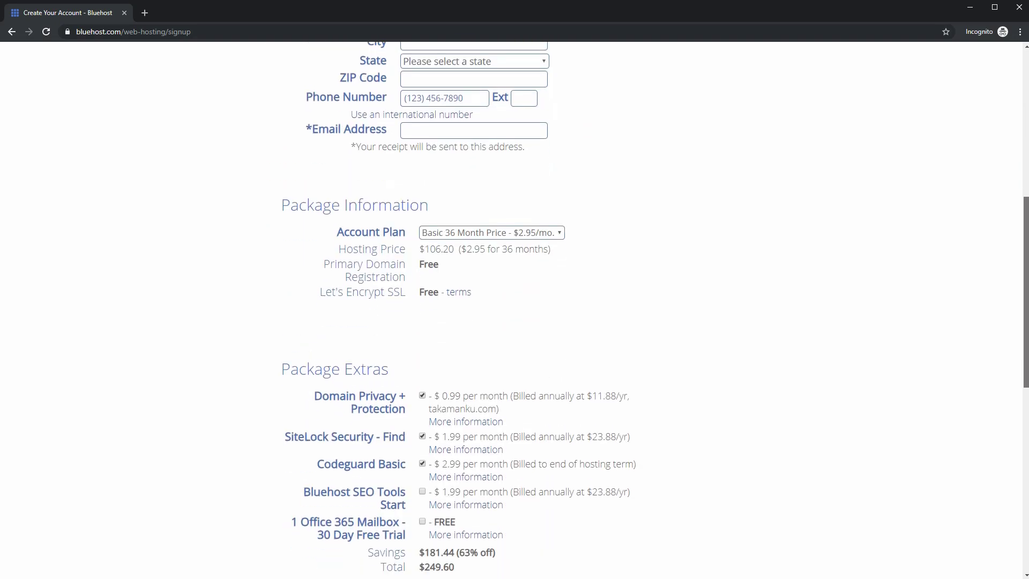
scroll(515, 308, down, 2)
scroll(514, 308, up, 1)
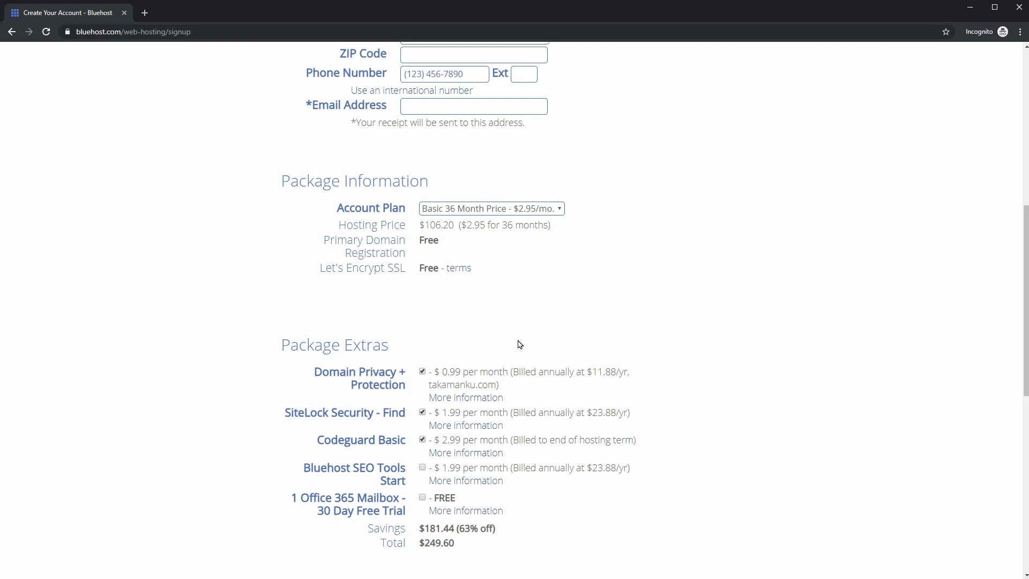
click(423, 371)
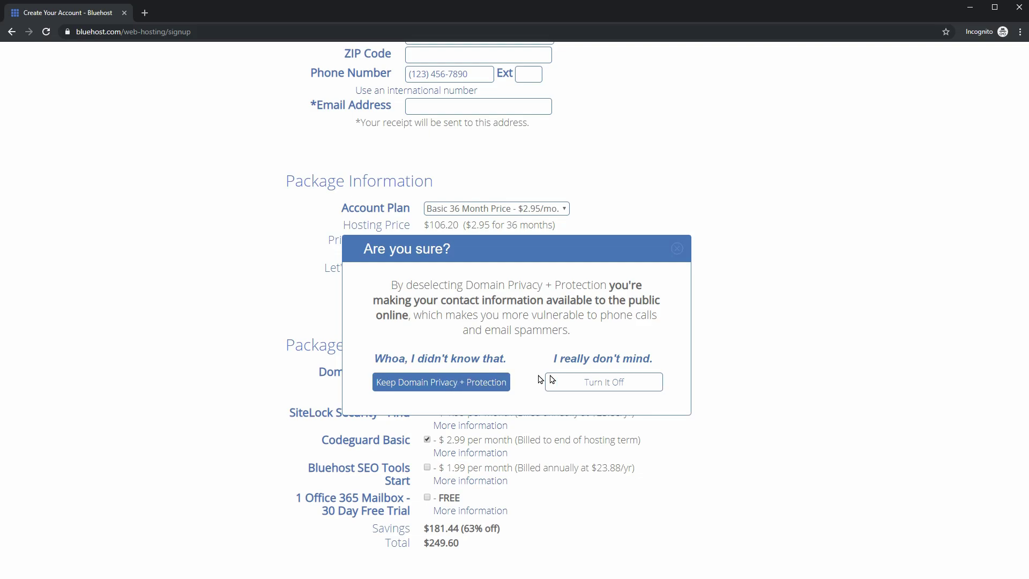
click(606, 374)
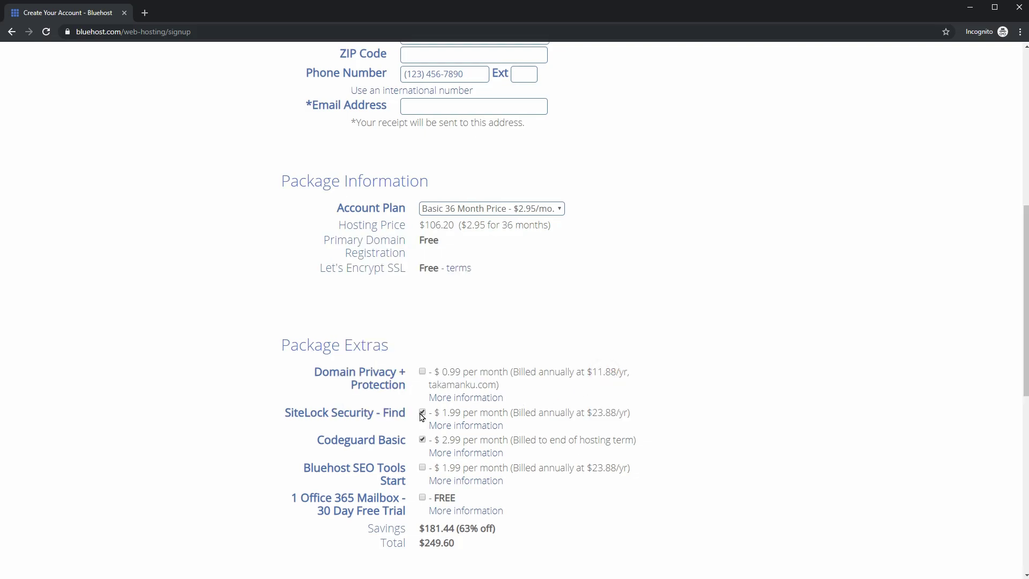
click(422, 411)
click(422, 440)
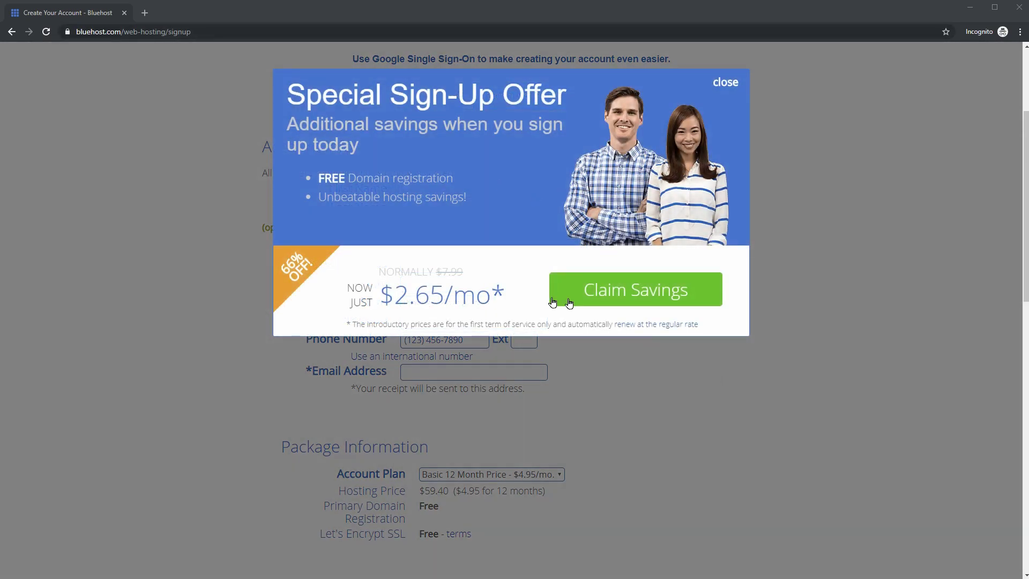
- Claim the $2.65/mo special sign-up savings offer
click(648, 294)
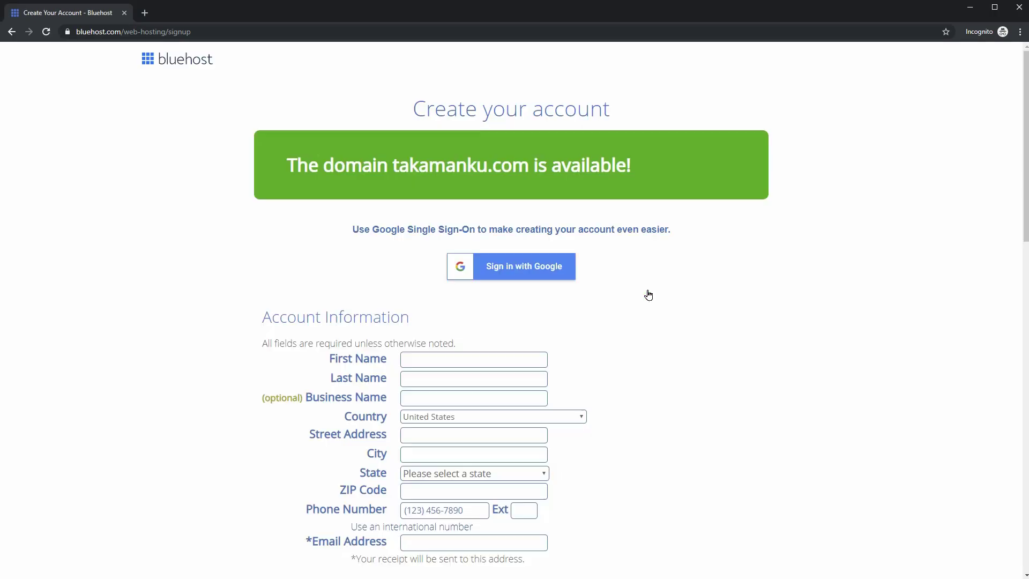
drag(1024, 215, 1024, 321)
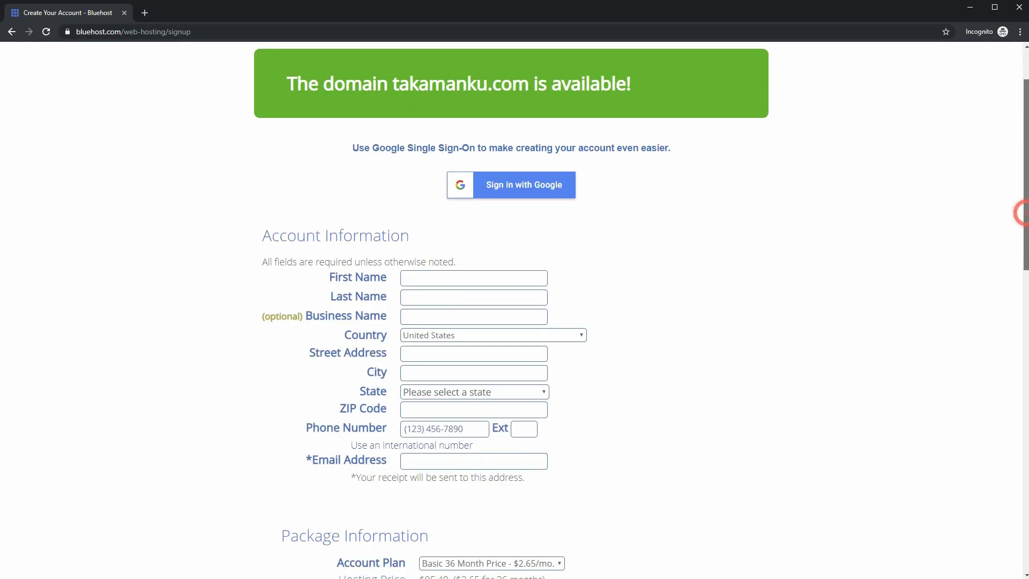
drag(1023, 251, 1024, 338)
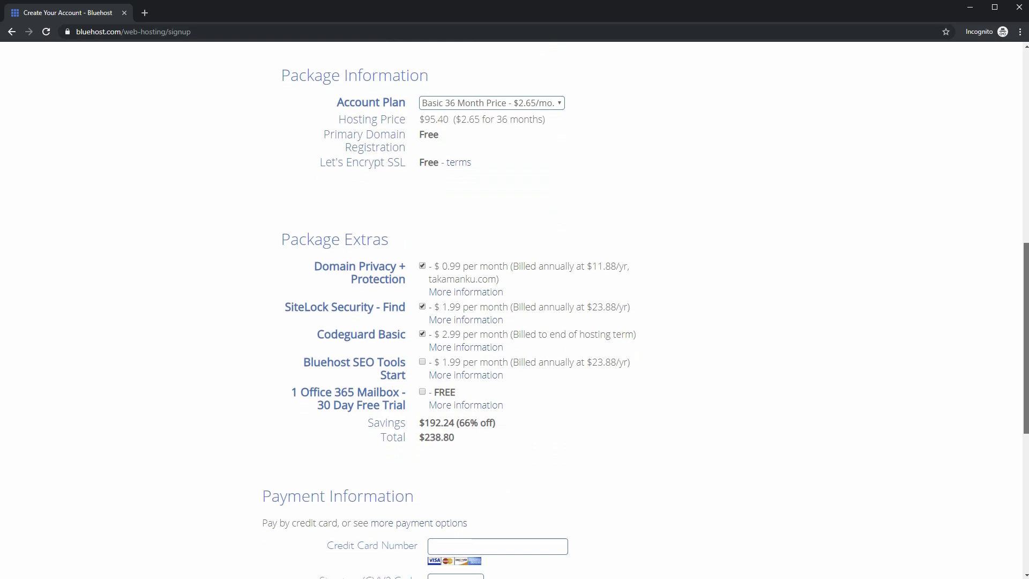
- Keep Basic 36 Month in the Account Plan dropdown, totalling $238.80
click(537, 102)
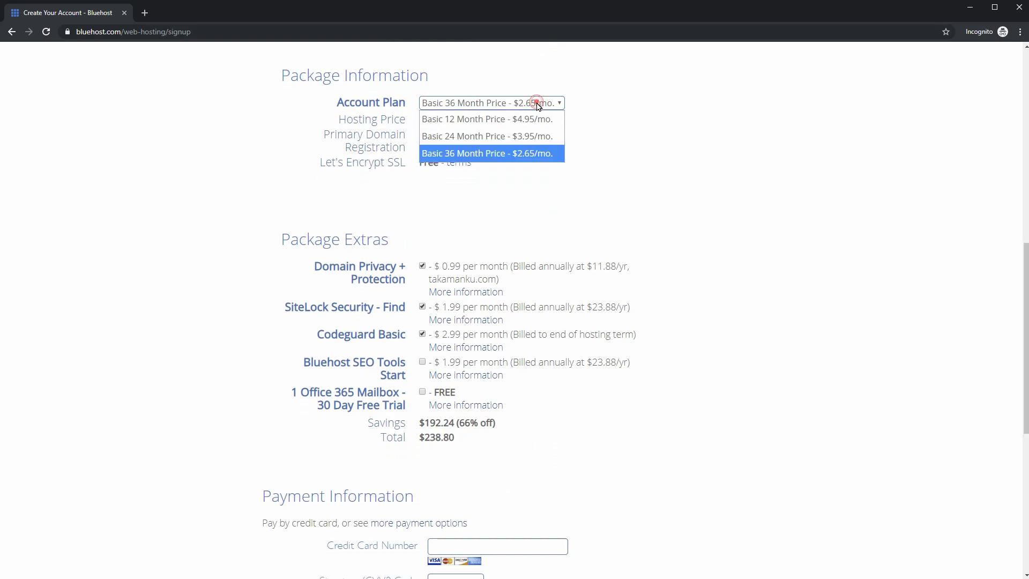
click(529, 156)
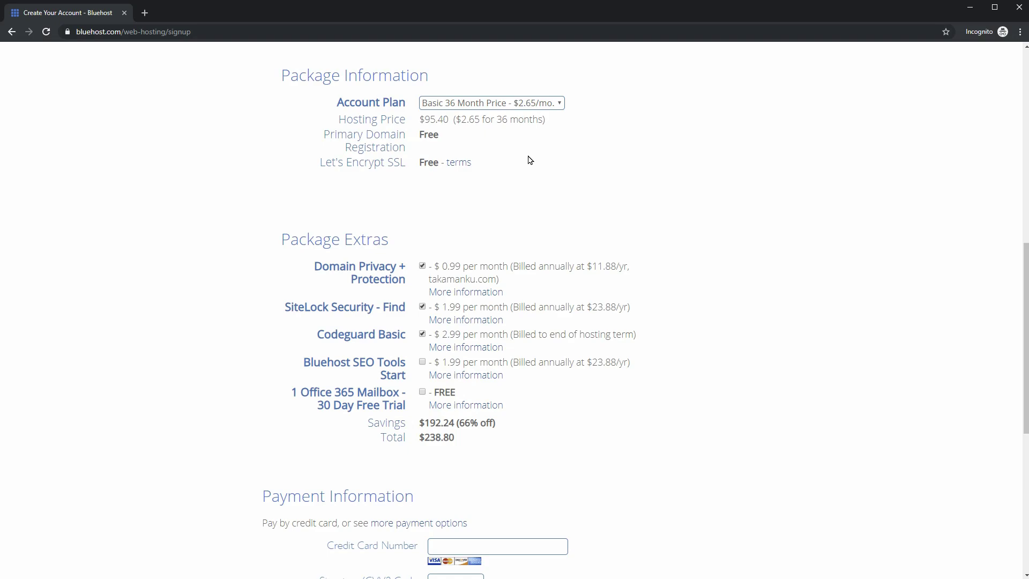
click(548, 110)
click(548, 109)
click(552, 111)
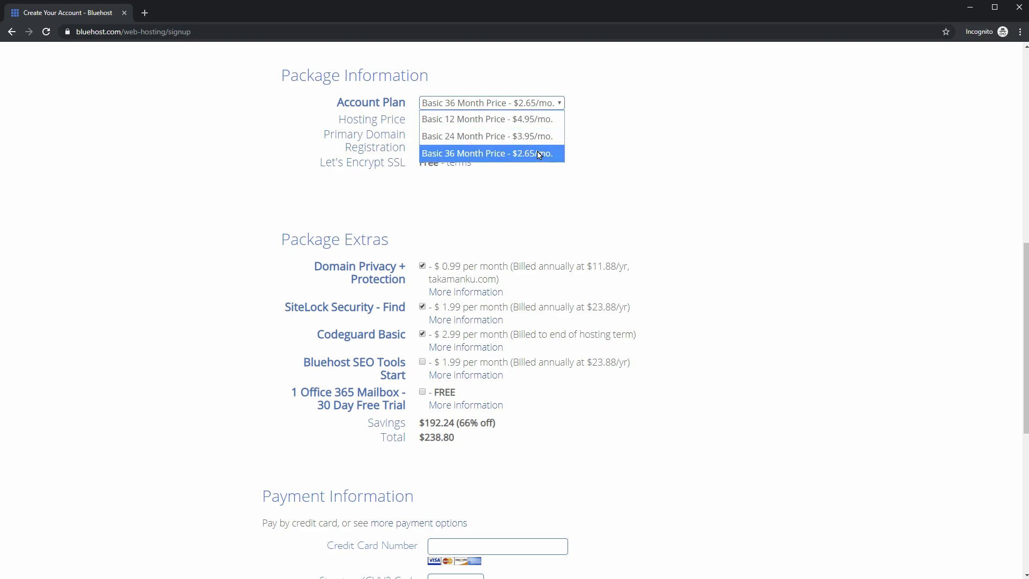
click(586, 180)
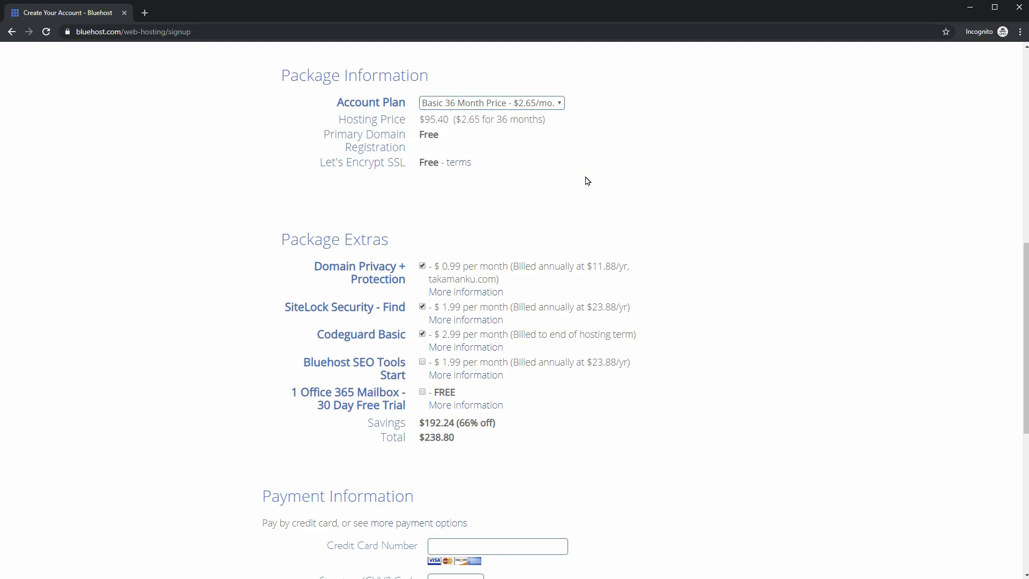
- Uncheck the Domain Privacy + Protection, SiteLock Security and Codeguard Basic extras
click(423, 266)
click(423, 307)
click(423, 334)
drag(425, 438, 455, 443)
- Compare the 12- and 24-month plan prices, then return to Basic 36 Month at $95.40
click(552, 107)
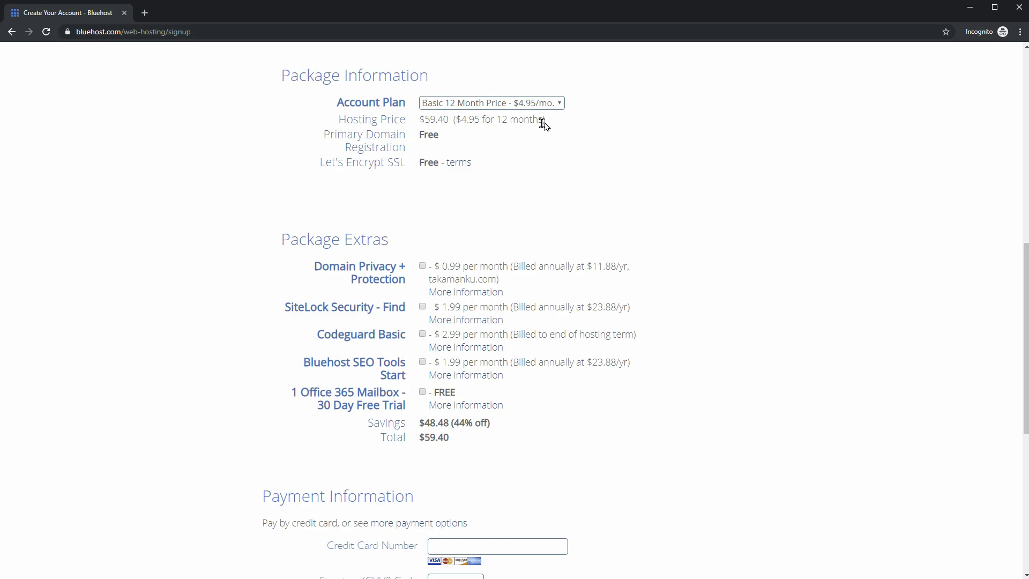
double_click(427, 119)
click(545, 103)
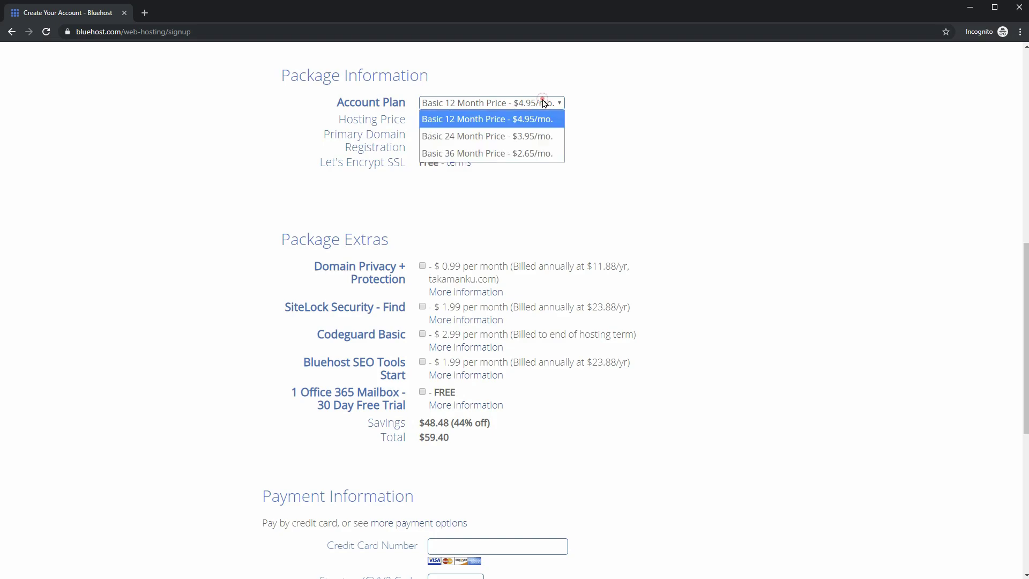
click(534, 139)
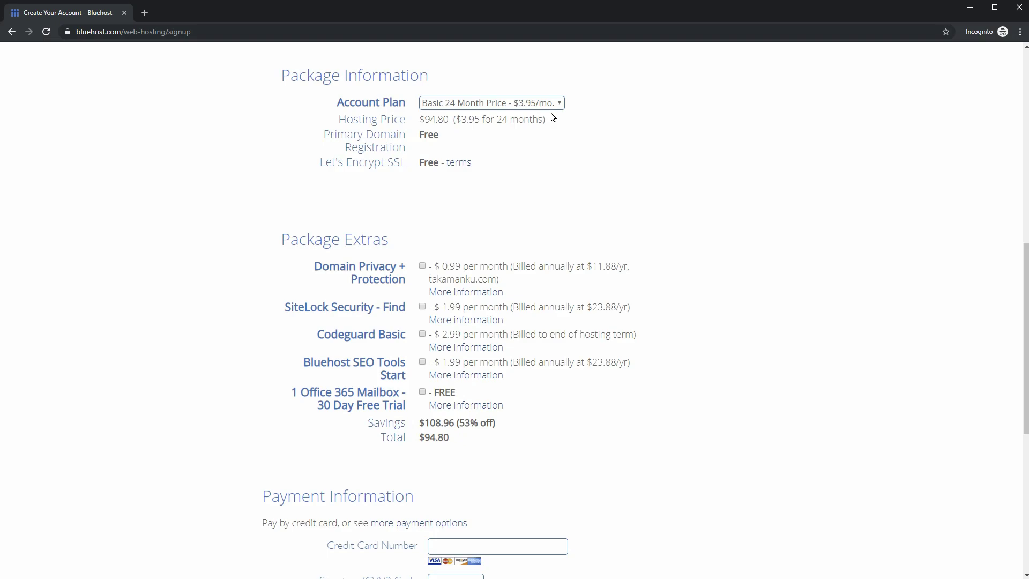
drag(425, 119, 448, 120)
click(557, 104)
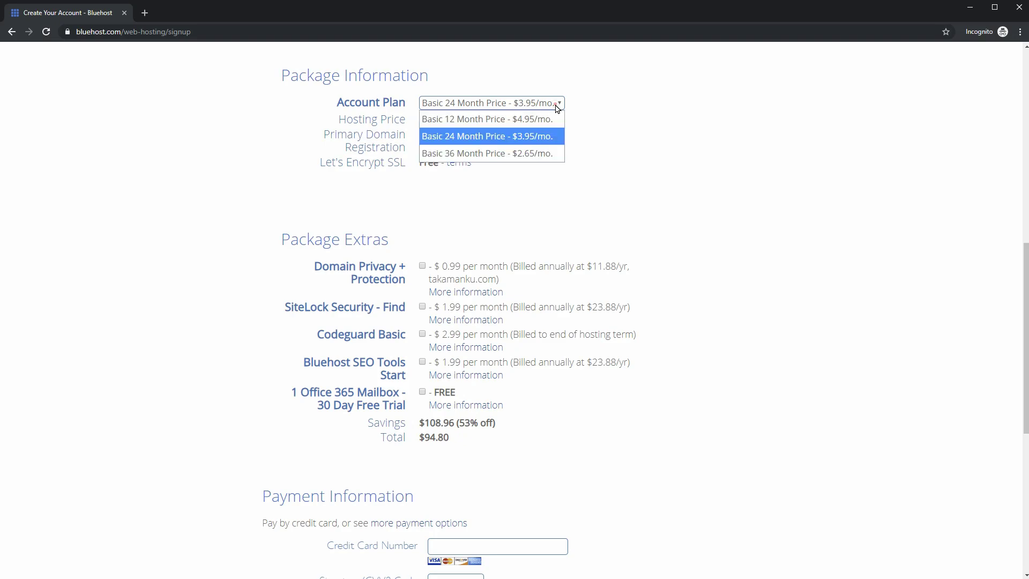
click(541, 154)
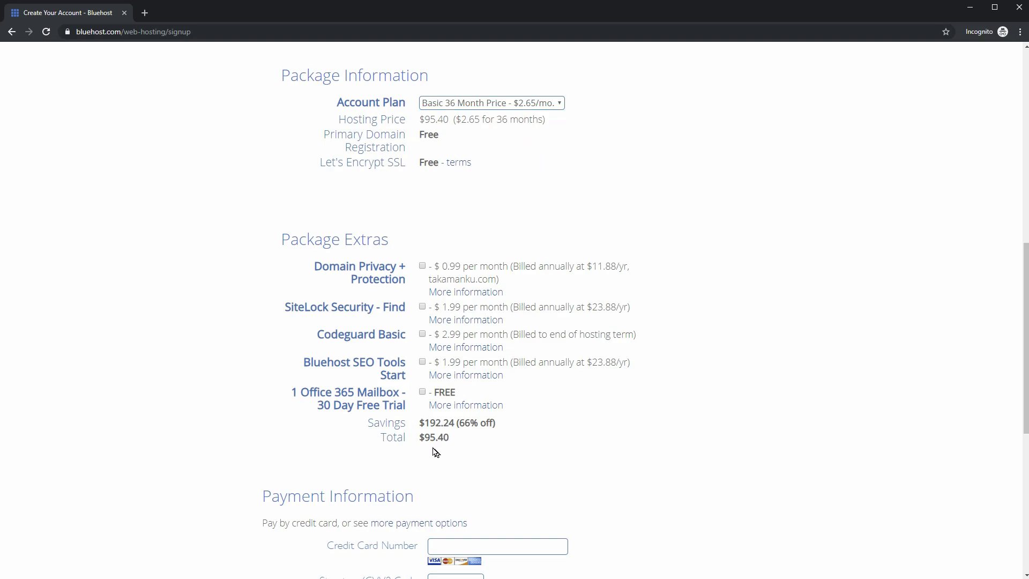
drag(424, 438, 464, 447)
drag(324, 133, 460, 147)
click(446, 137)
- Submit the existing domain abcdefghijklmn.com under 'Use a domain you own'
scroll(666, 421, down, 2)
scroll(666, 421, down, 3)
scroll(664, 429, down, 2)
scroll(665, 428, down, 1)
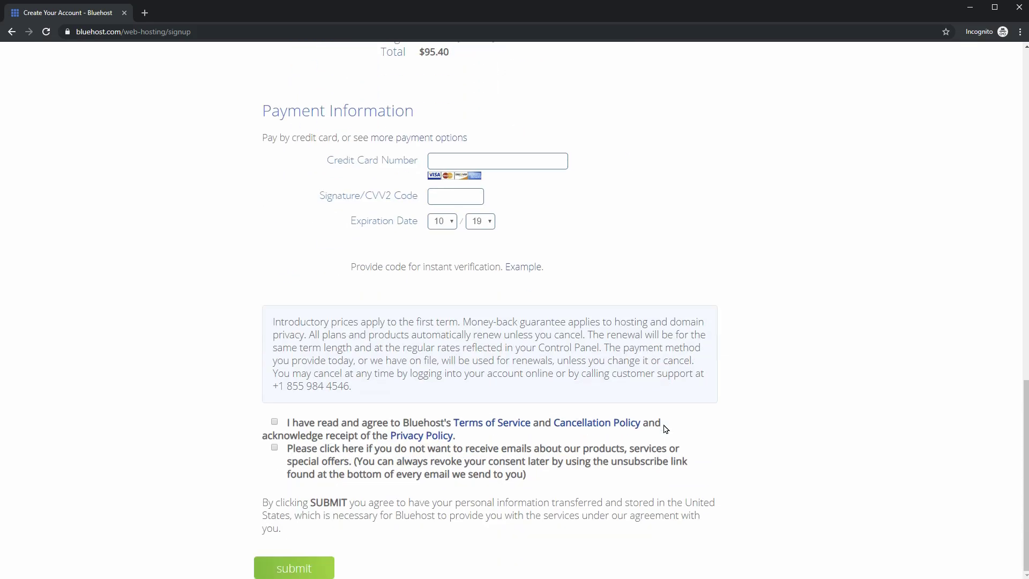
scroll(665, 429, up, 1)
scroll(663, 425, up, 2)
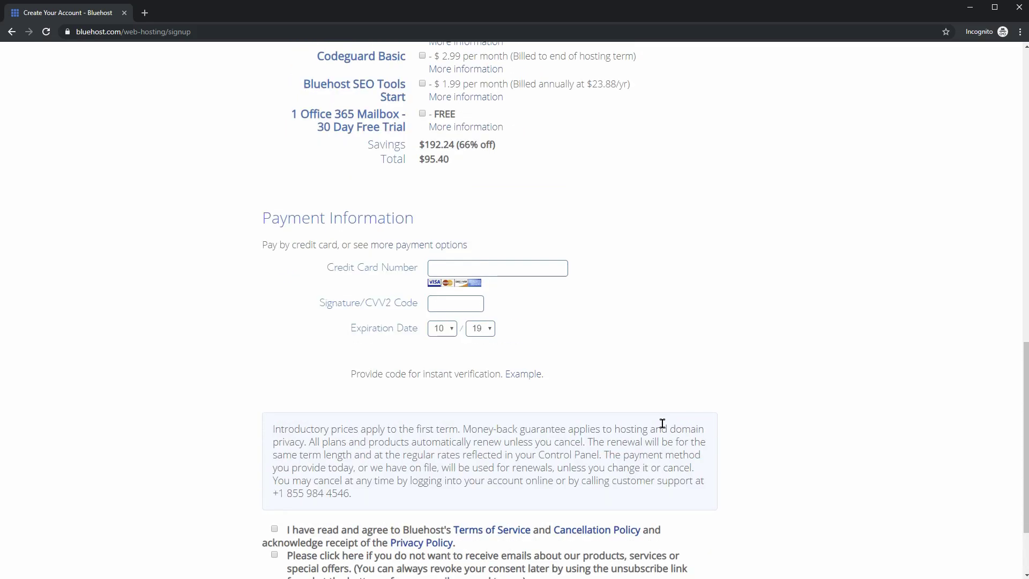
scroll(662, 423, up, 3)
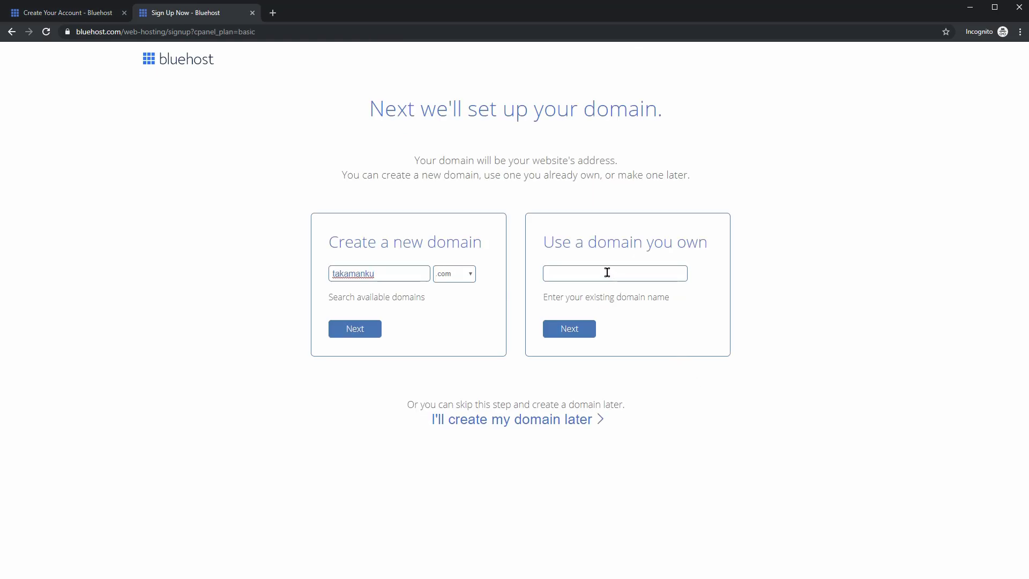
click(606, 272)
text(oma)
key(BackSpace)
key(BackSpace)
key(BackSpace)
key(BackSpace)
text(defghijklmn)
click(580, 330)
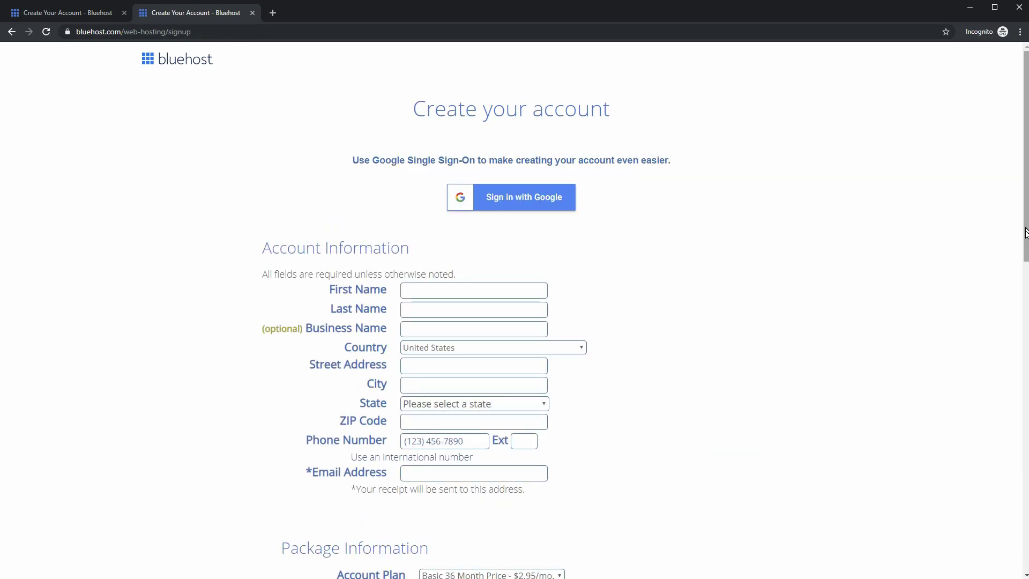
- Keep Basic 36 Month, pay with PayPal, accept the terms and submit the order
scroll(1023, 229, down, 4)
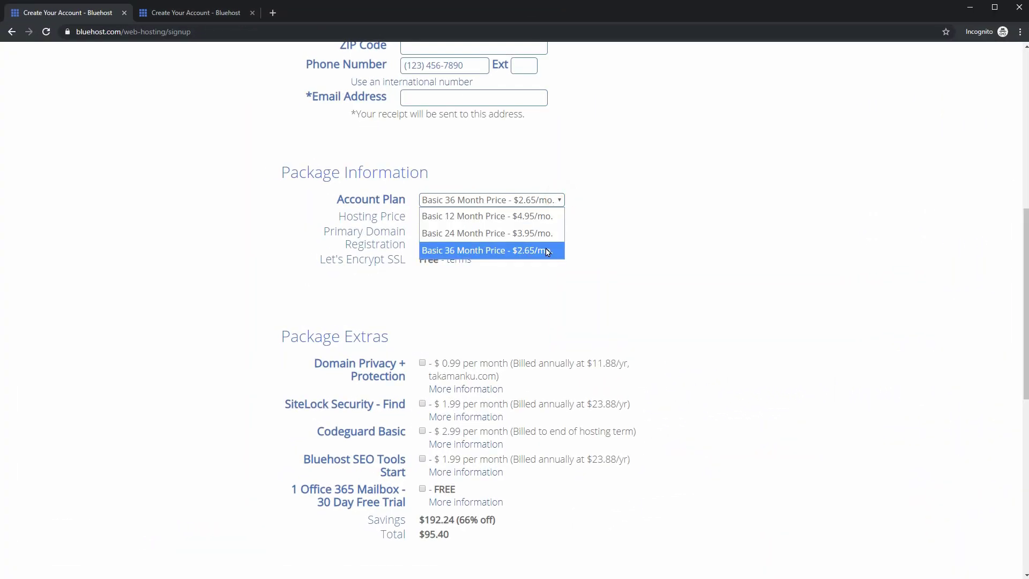
click(546, 250)
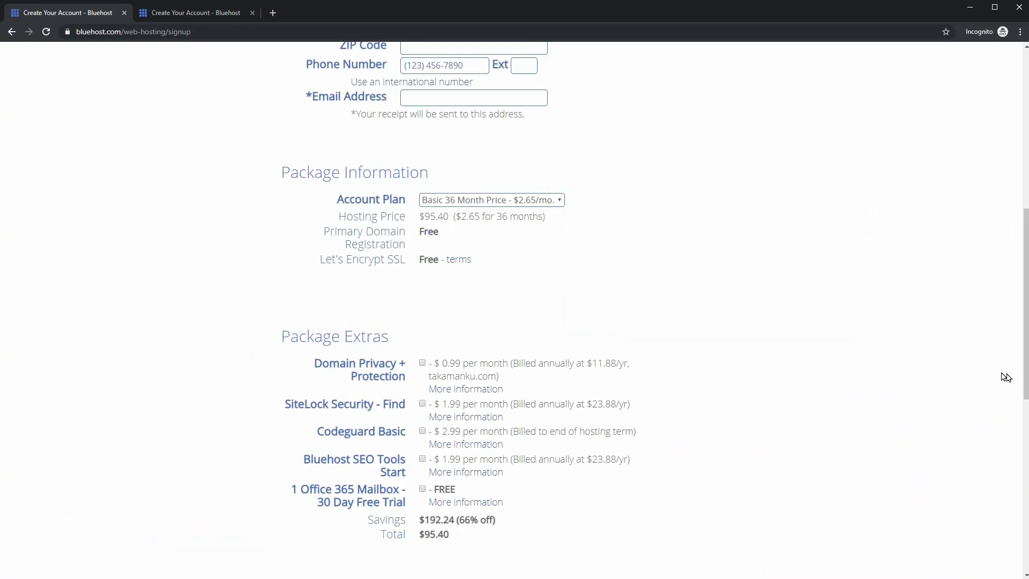
scroll(1003, 376, up, 10)
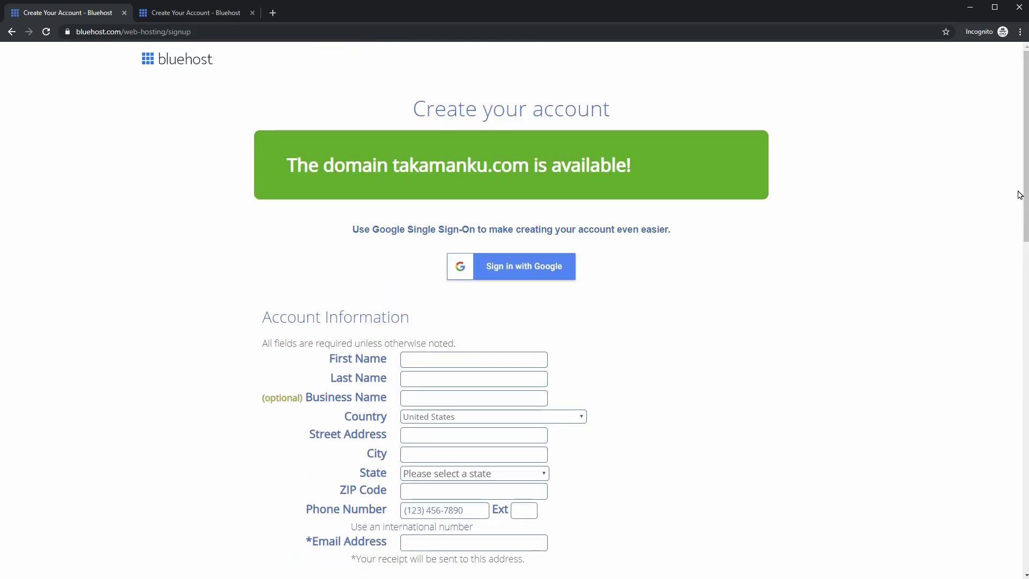
scroll(1018, 215, down, 3)
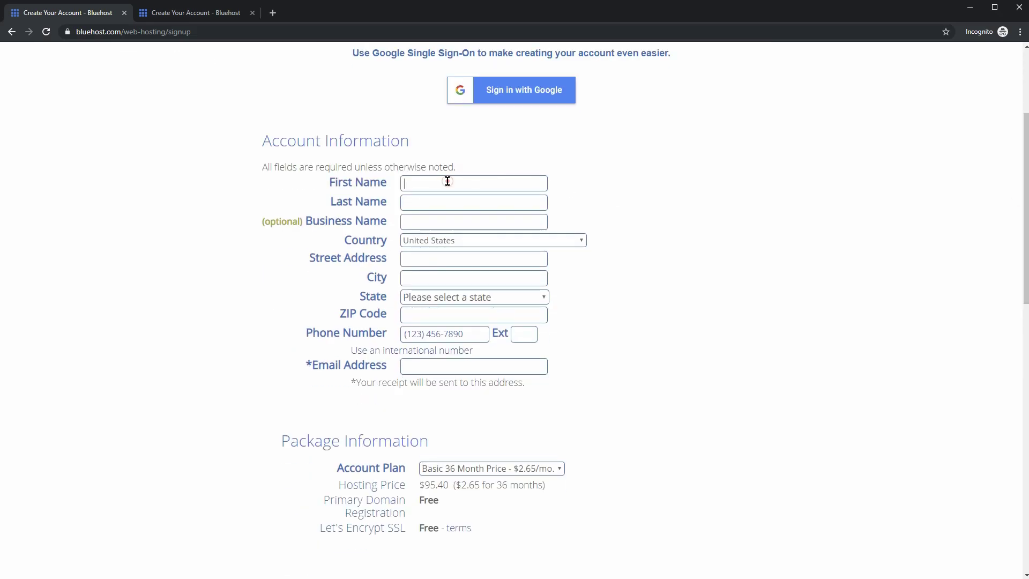
scroll(435, 417, down, 8)
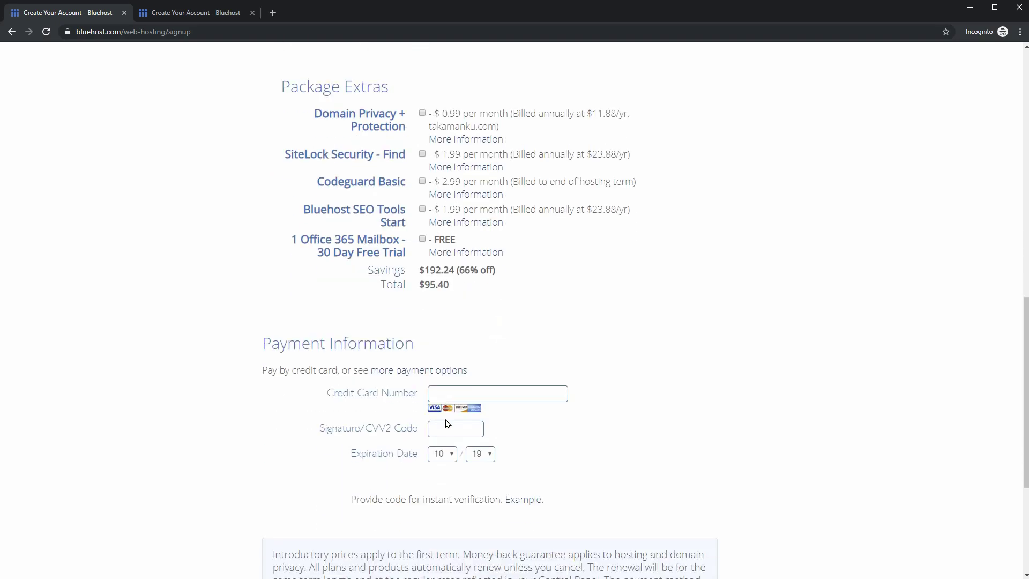
scroll(447, 424, down, 3)
click(450, 283)
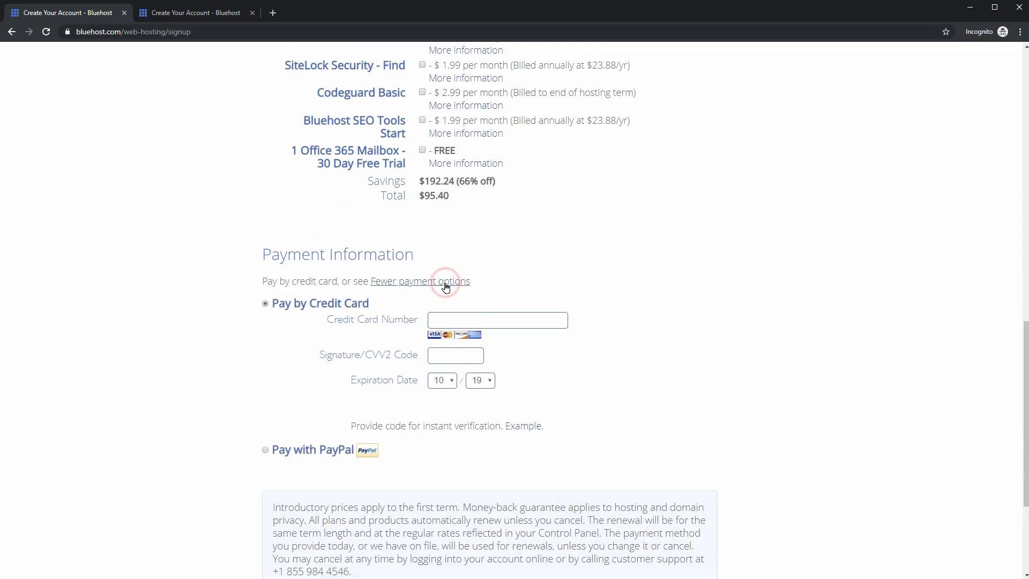
click(265, 449)
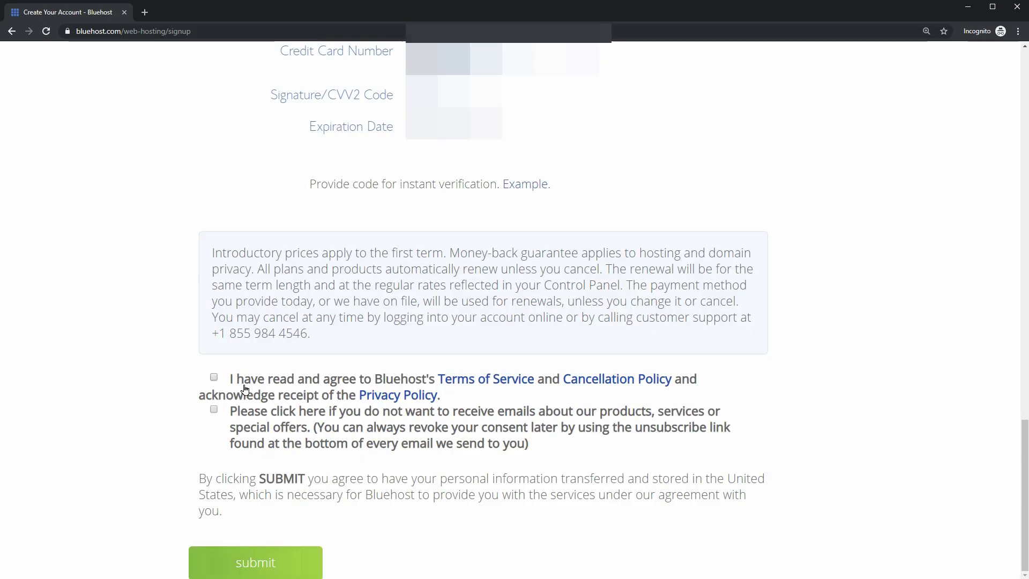
click(214, 376)
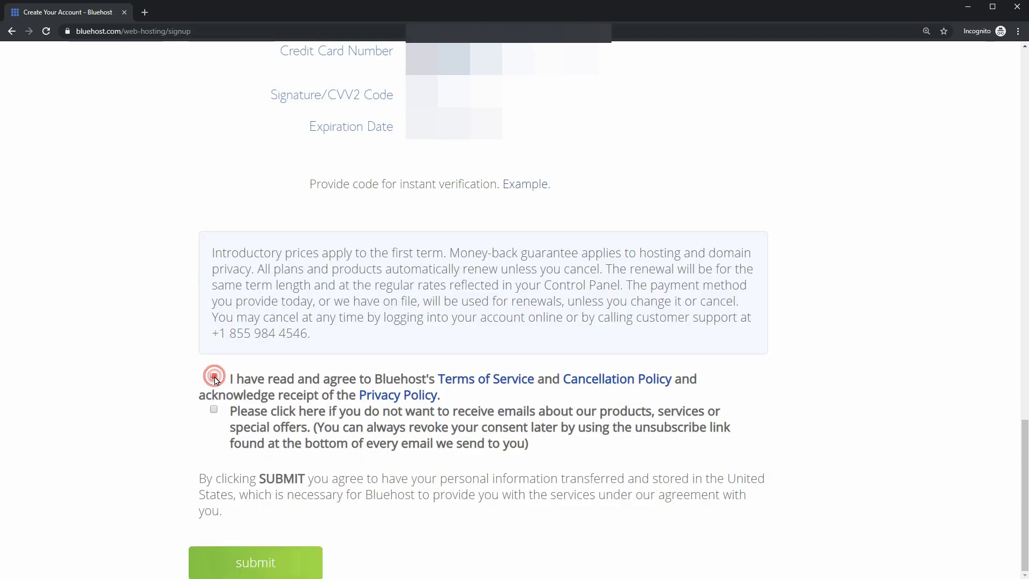
click(294, 560)
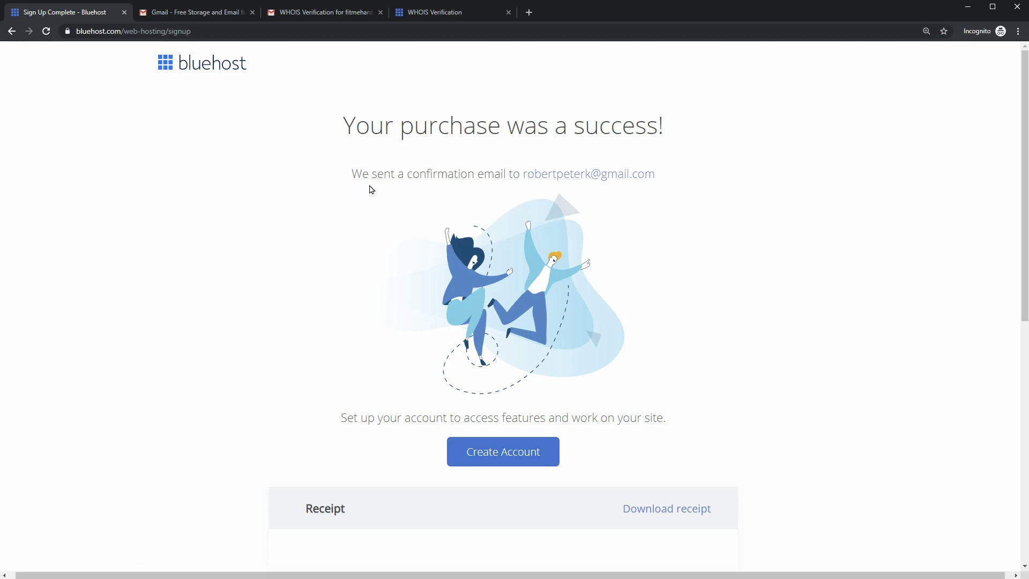
- Start account creation from the purchase success page to reach the fitmehard.com password form
click(518, 453)
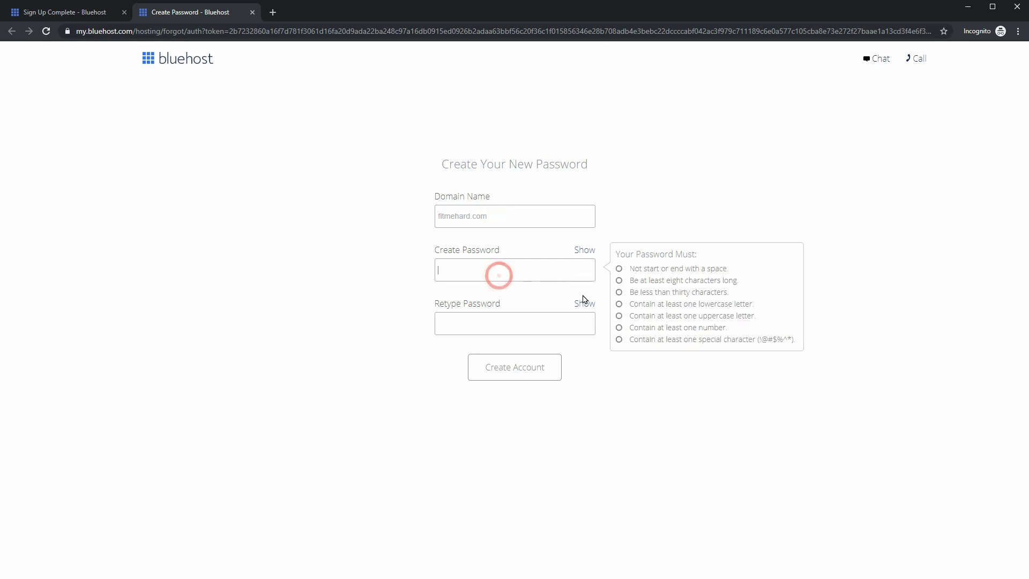
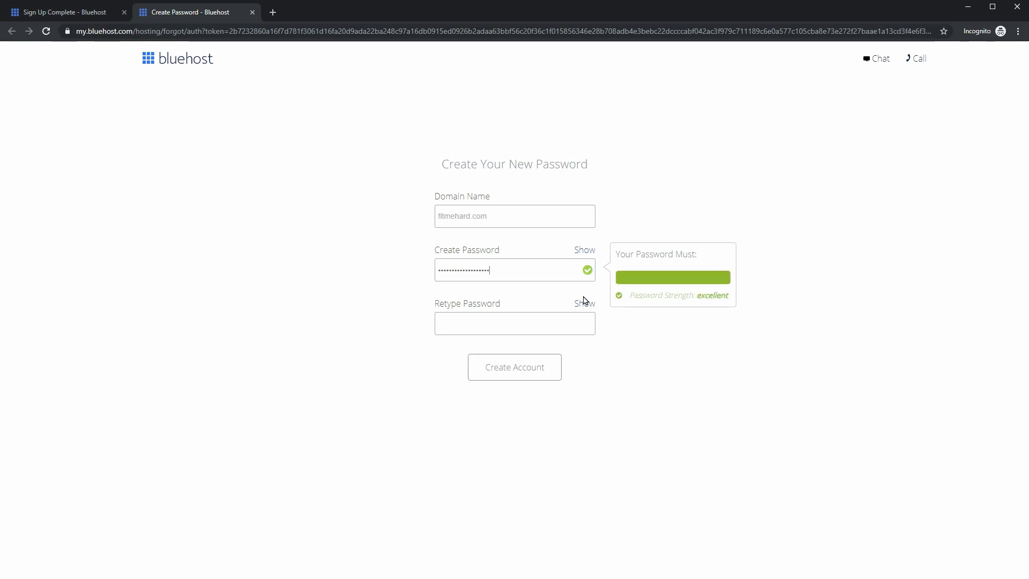
key(Tab)
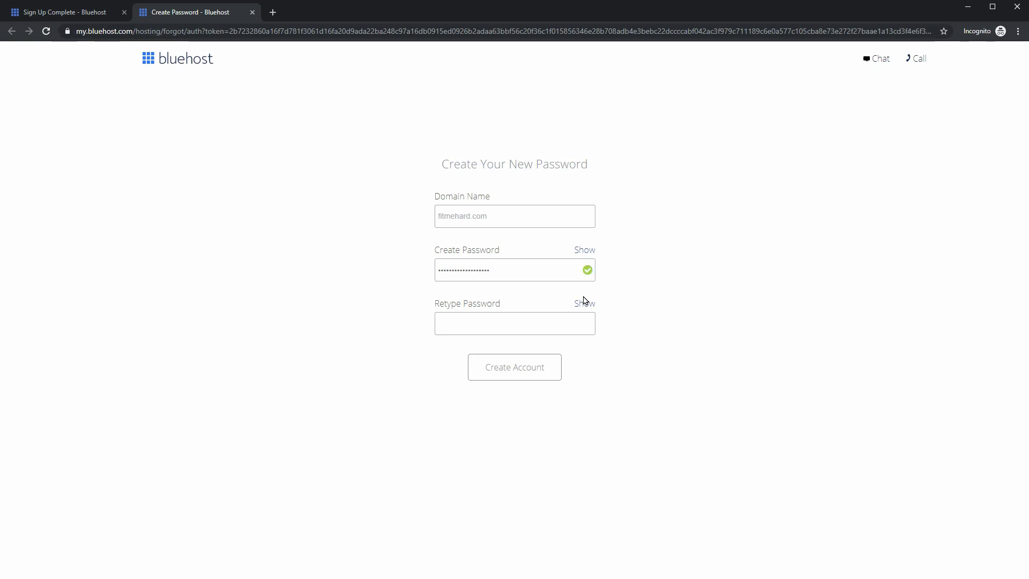
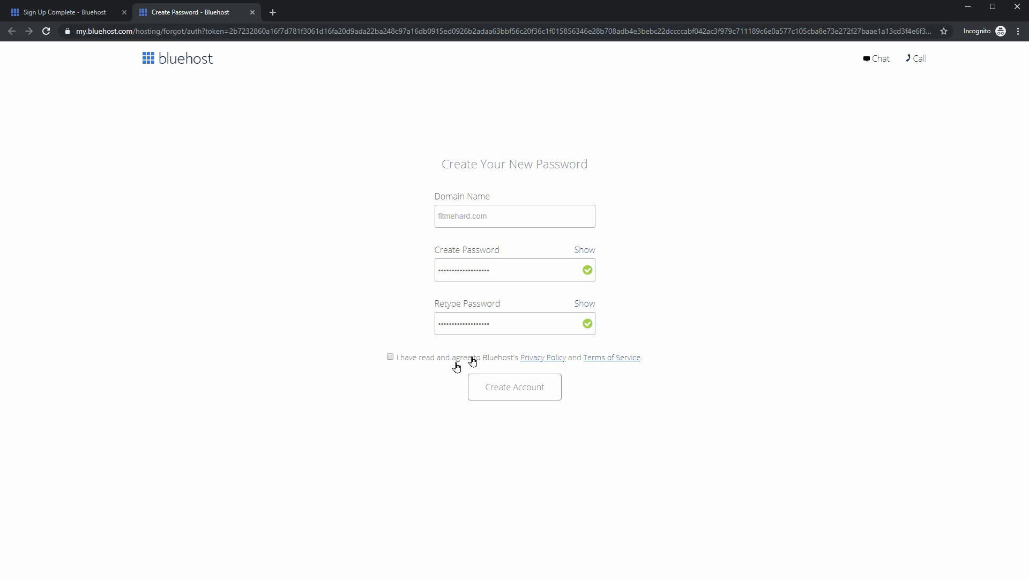
click(390, 357)
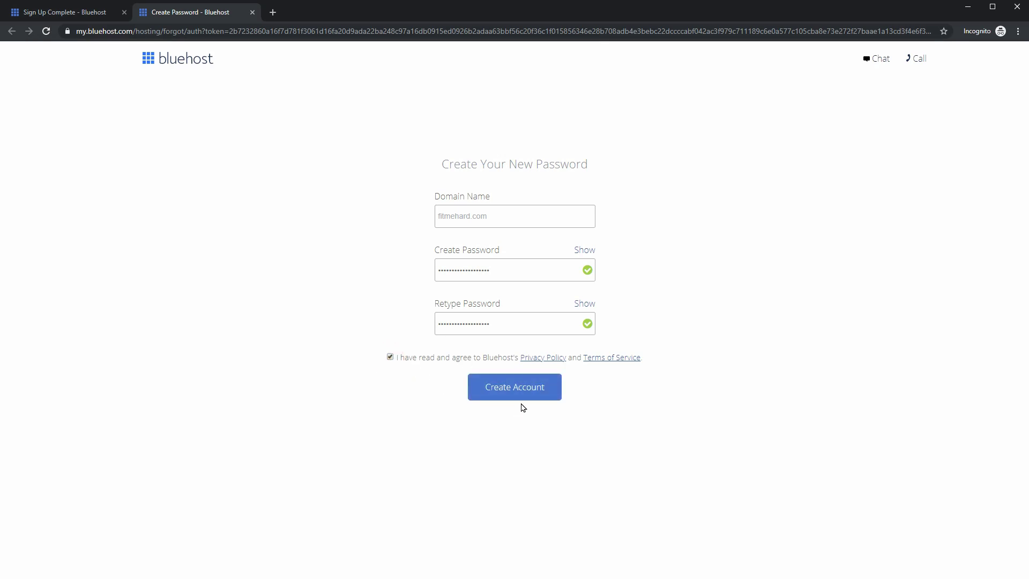
click(522, 395)
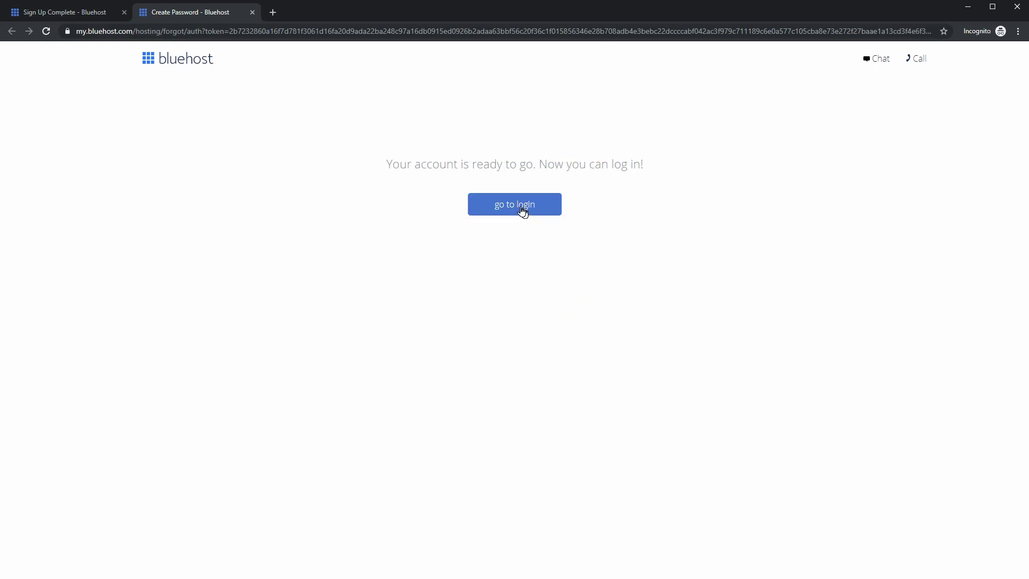
- Log in to the new Bluehost hosting account
click(523, 210)
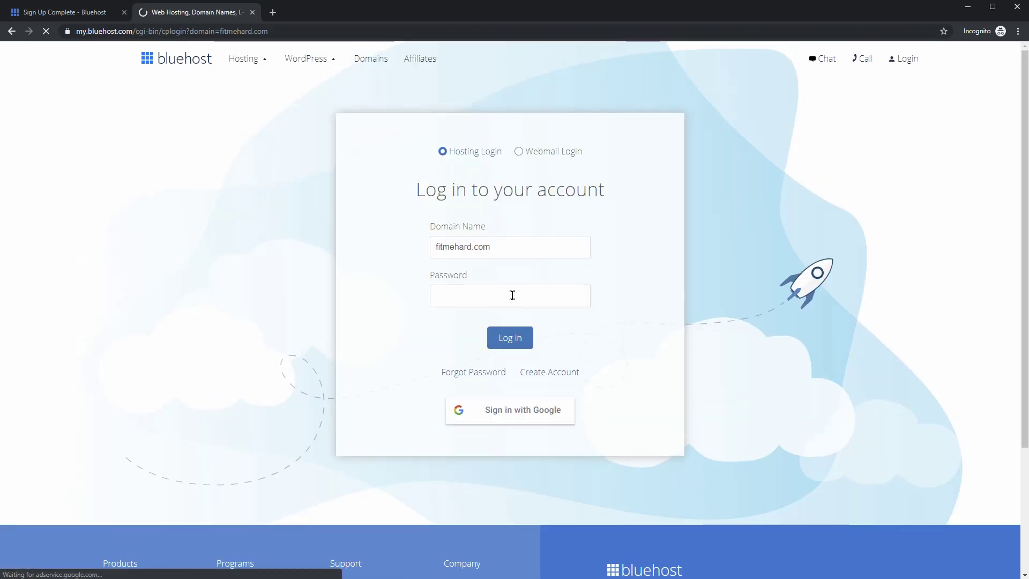
click(512, 296)
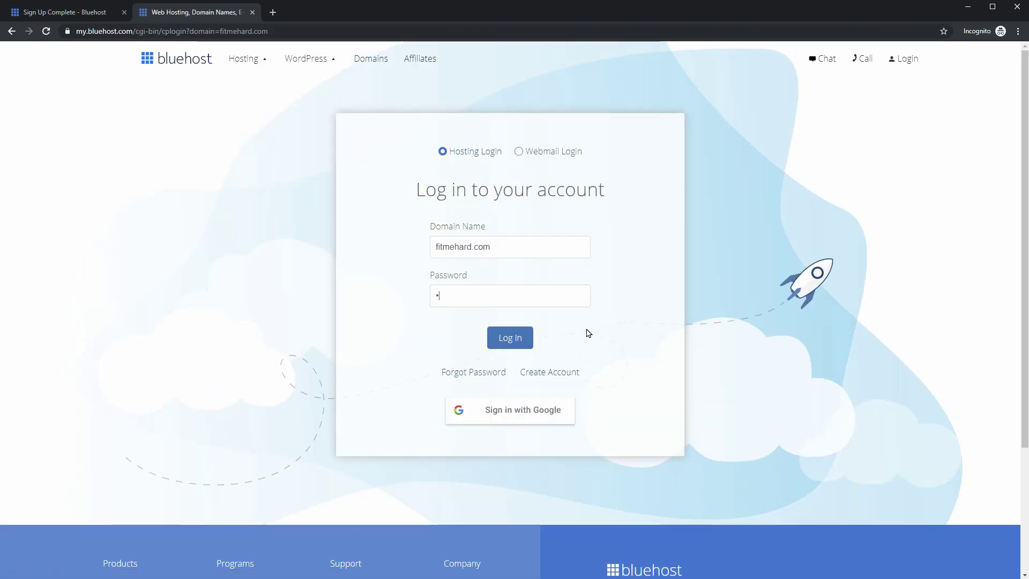
text(a)
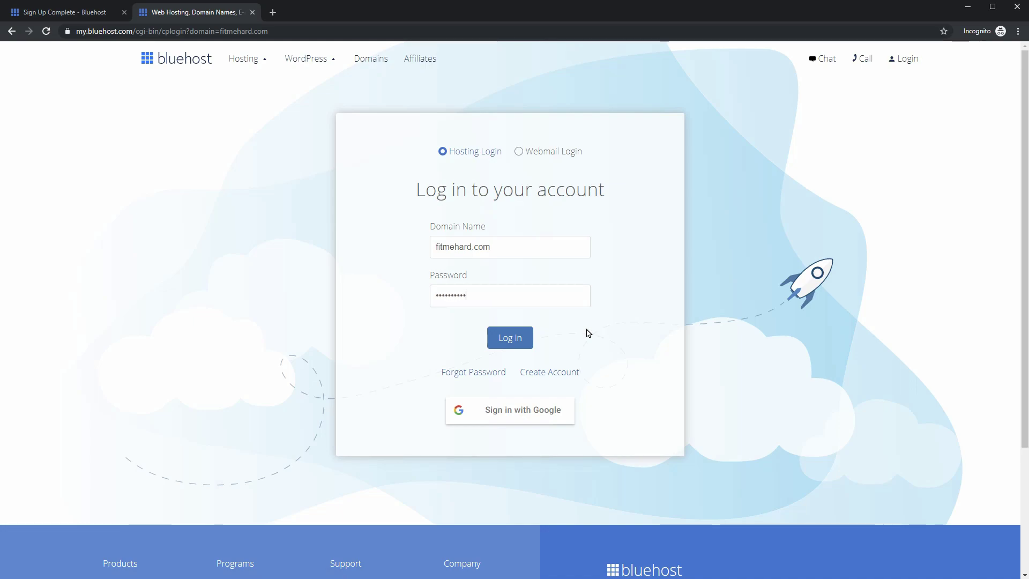
click(516, 339)
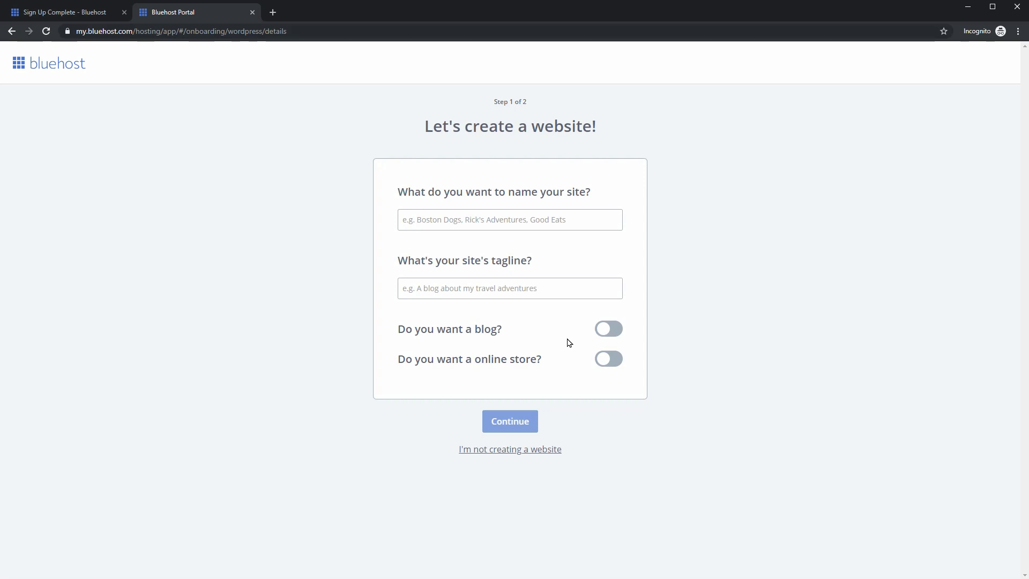
- Name the site 'Fit Me Hard' with the tagline 'Fitness Step by Step'
click(513, 222)
text(Fit Me Hard)
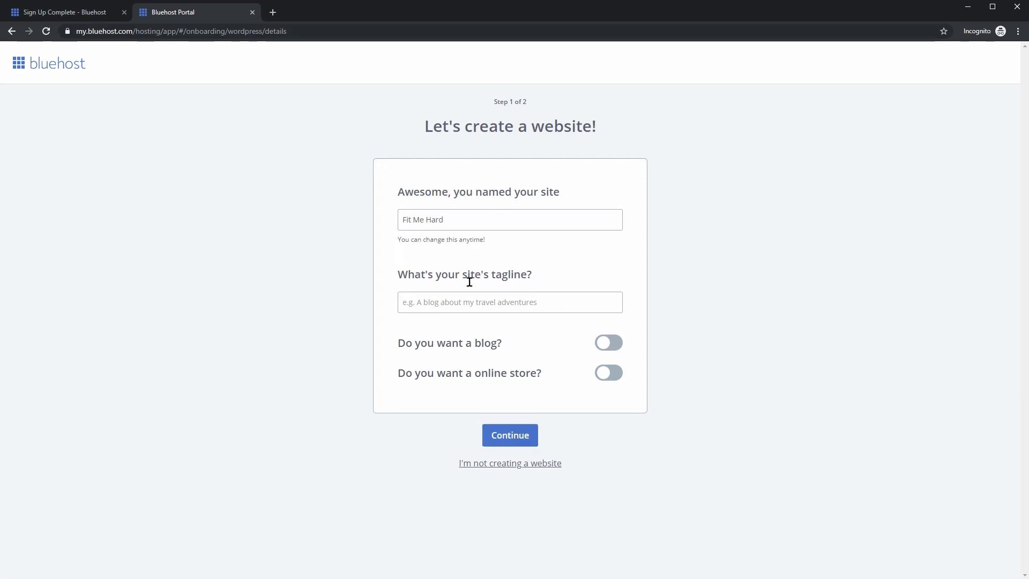
click(454, 303)
text(Fitness Step by Step)
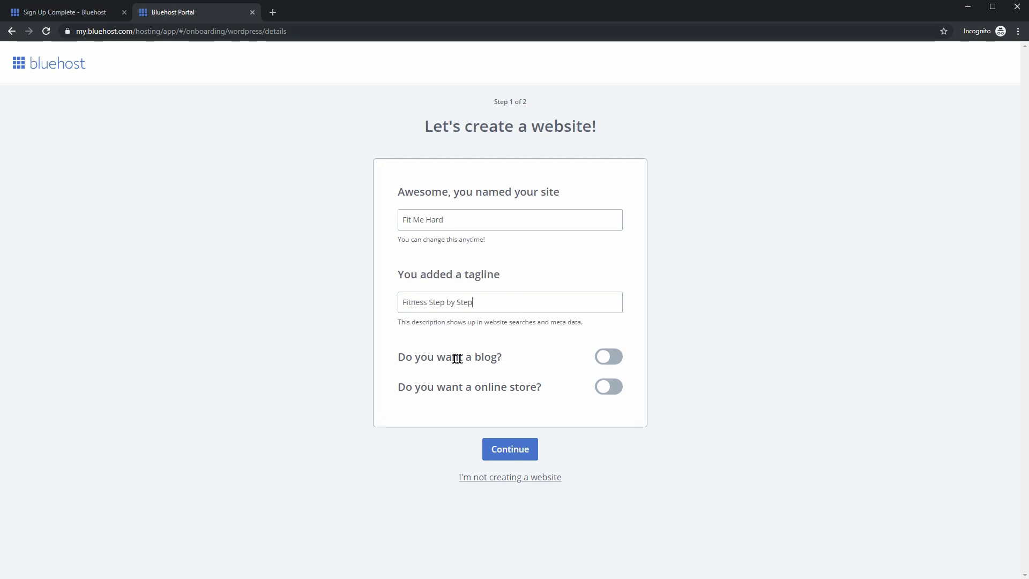
- Add a blog shown on the home page, leave the online store off, and continue
click(607, 362)
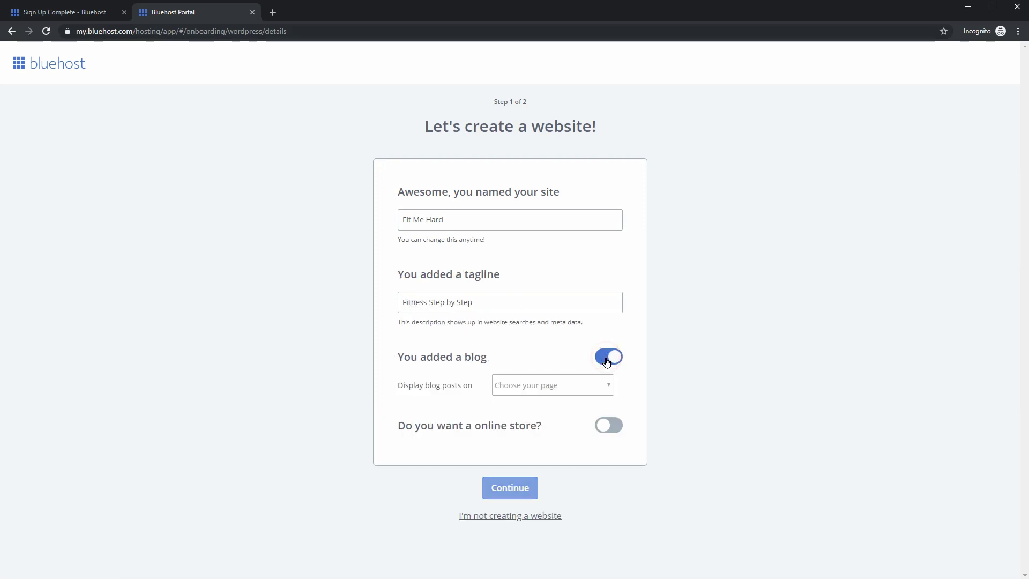
click(569, 385)
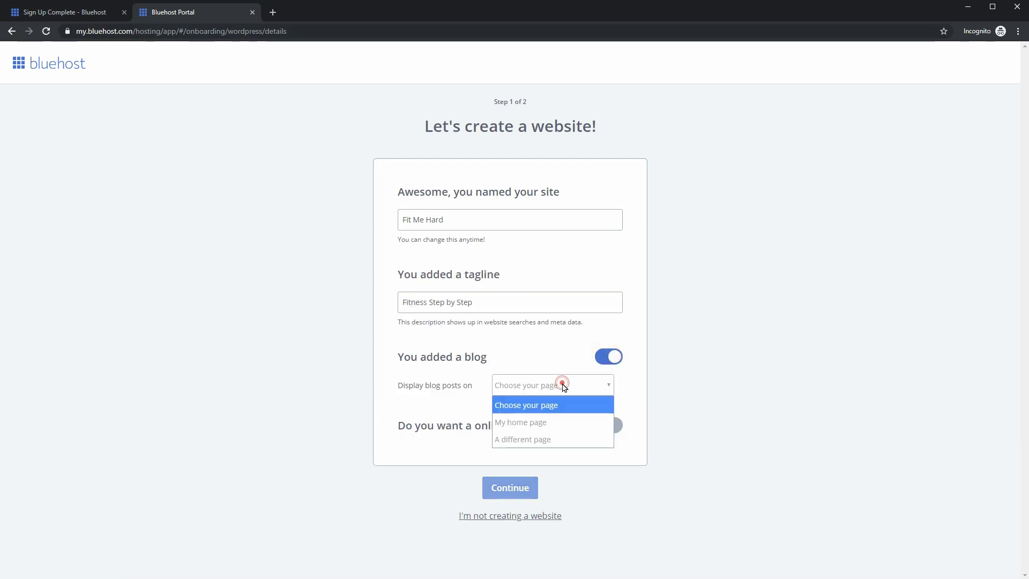
click(552, 423)
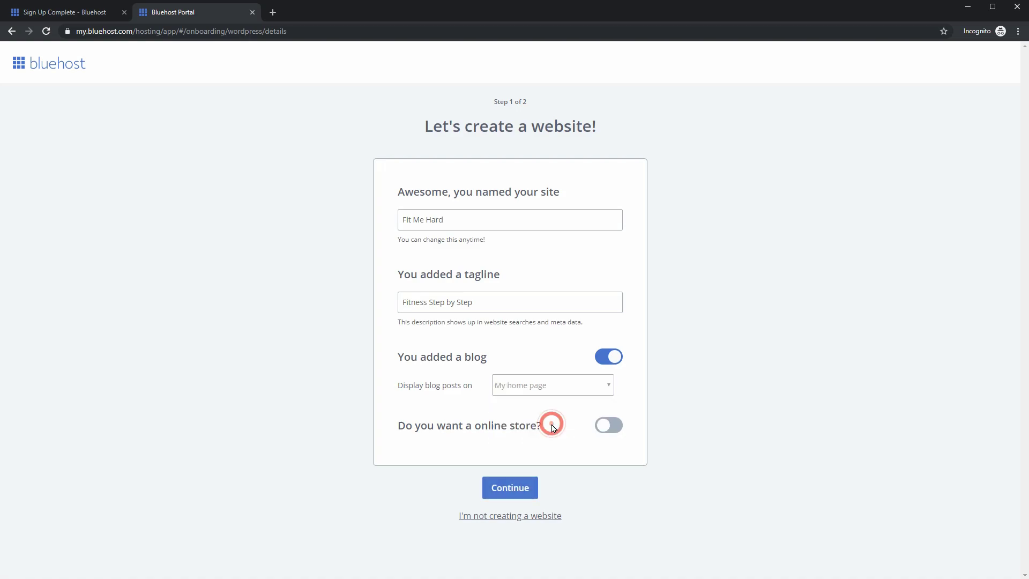
click(609, 435)
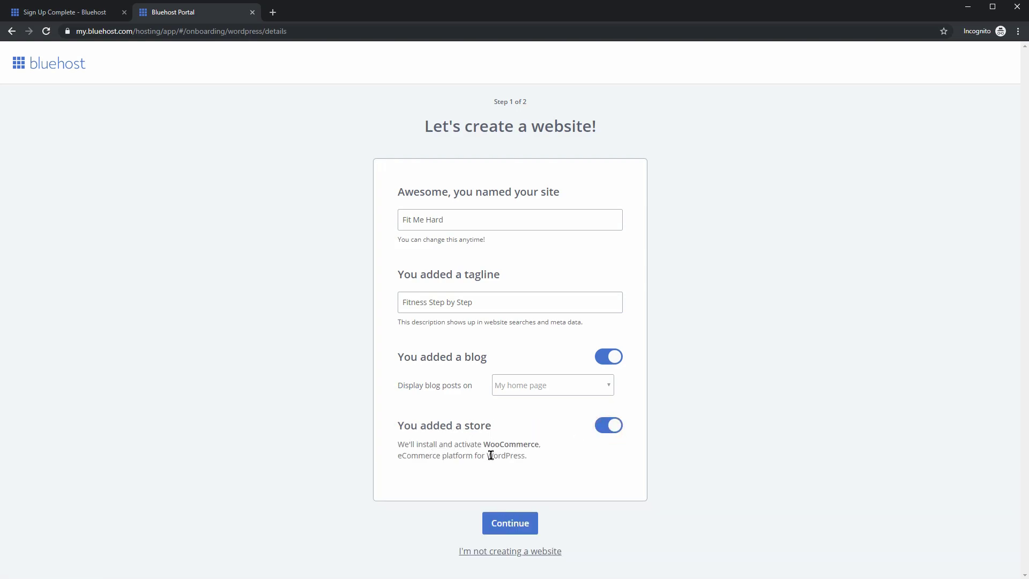
click(605, 431)
click(543, 387)
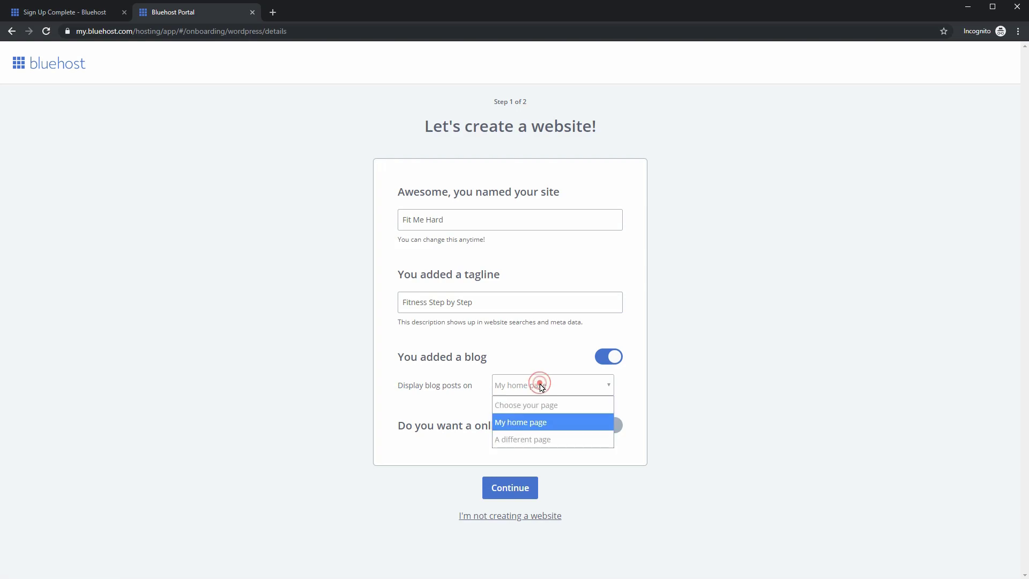
click(555, 439)
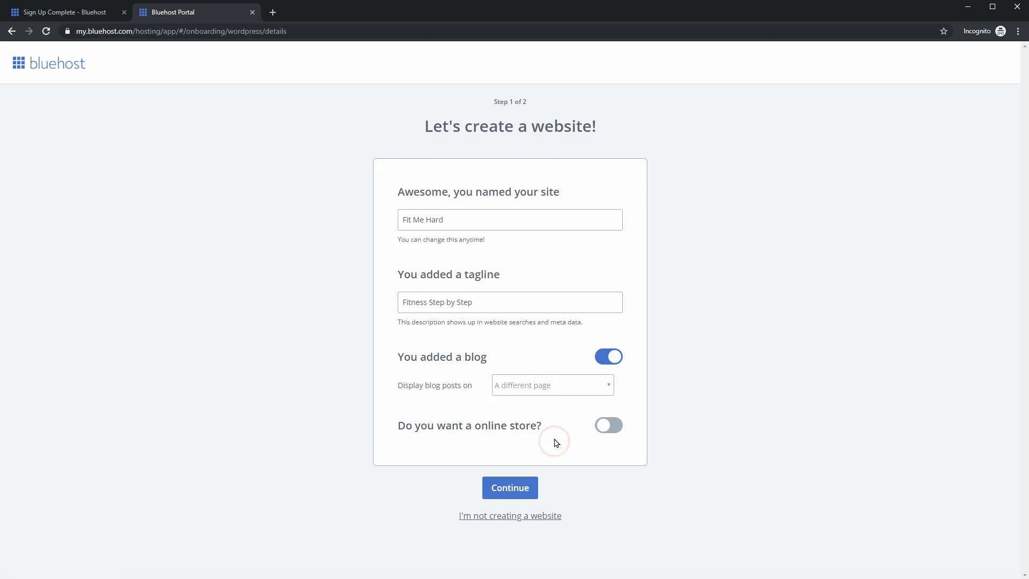
click(552, 392)
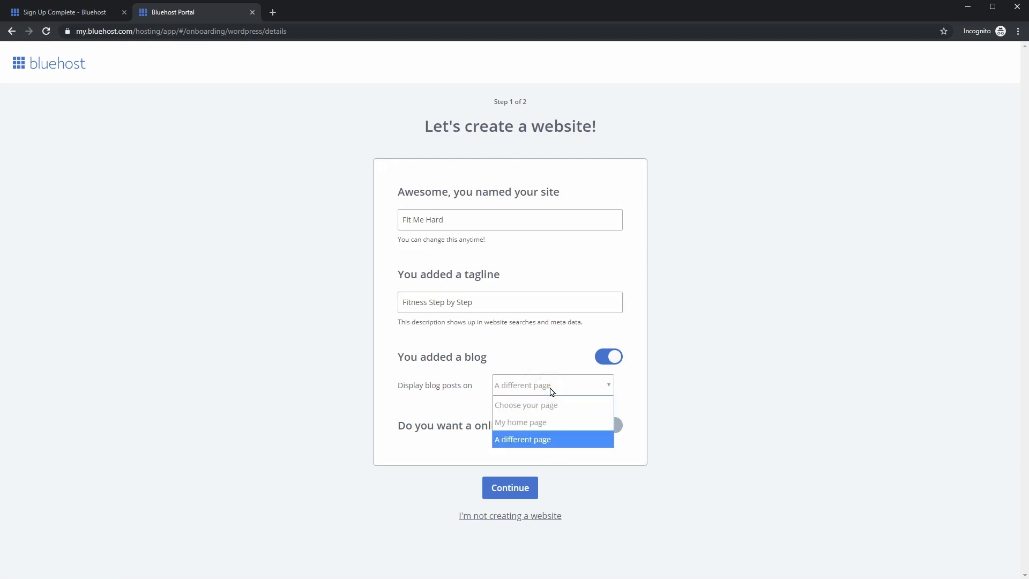
click(554, 406)
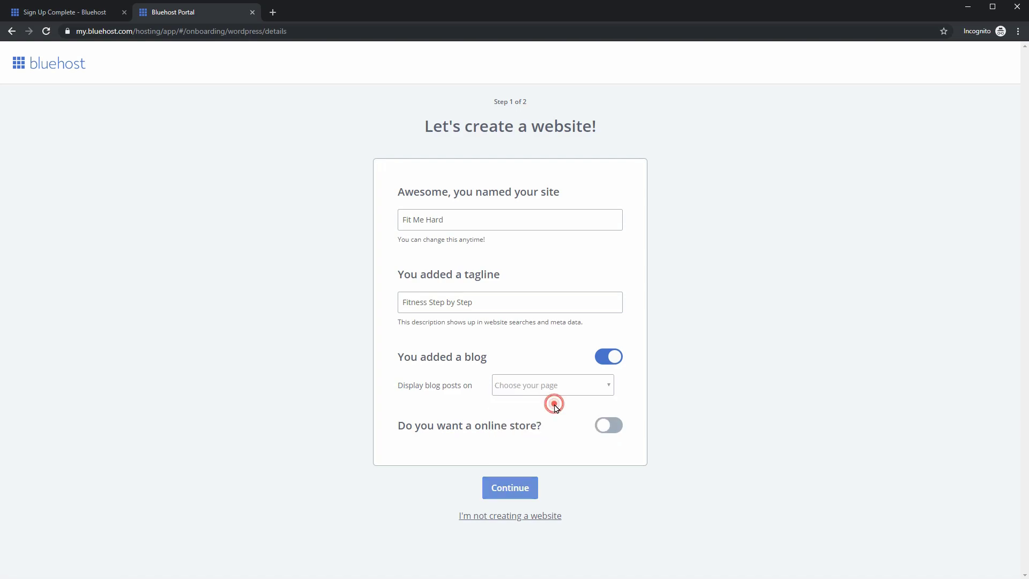
click(548, 394)
click(563, 407)
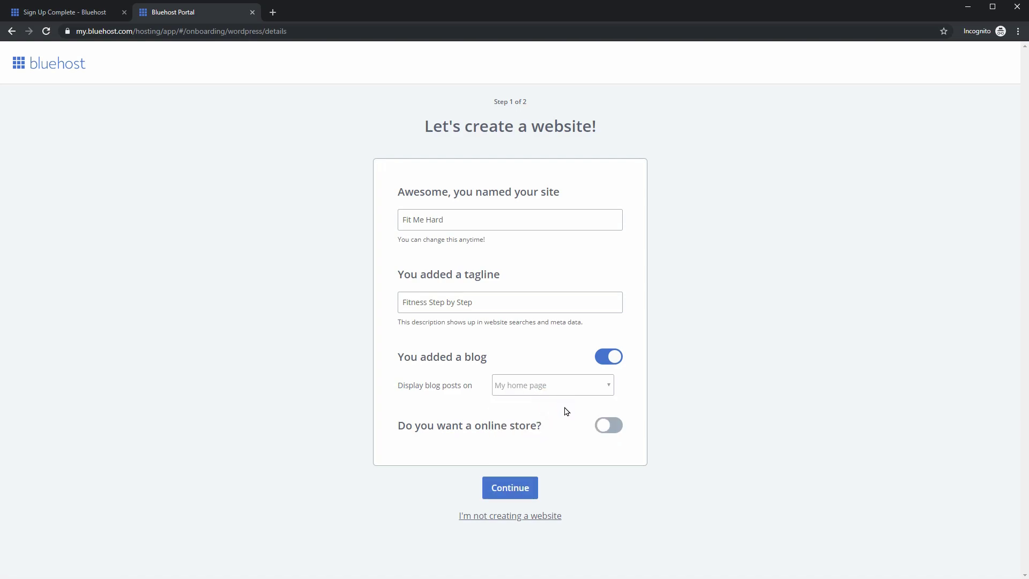
click(522, 498)
click(589, 236)
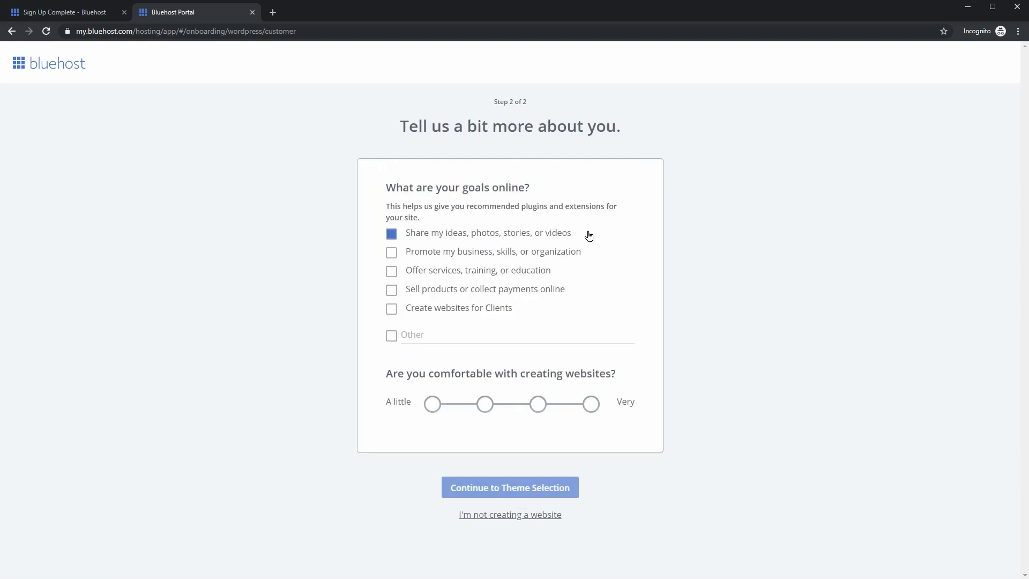
- Tick the goals sharing ideas and offering services/training/education; rate website comfort 'A little'
click(391, 239)
click(389, 273)
click(592, 405)
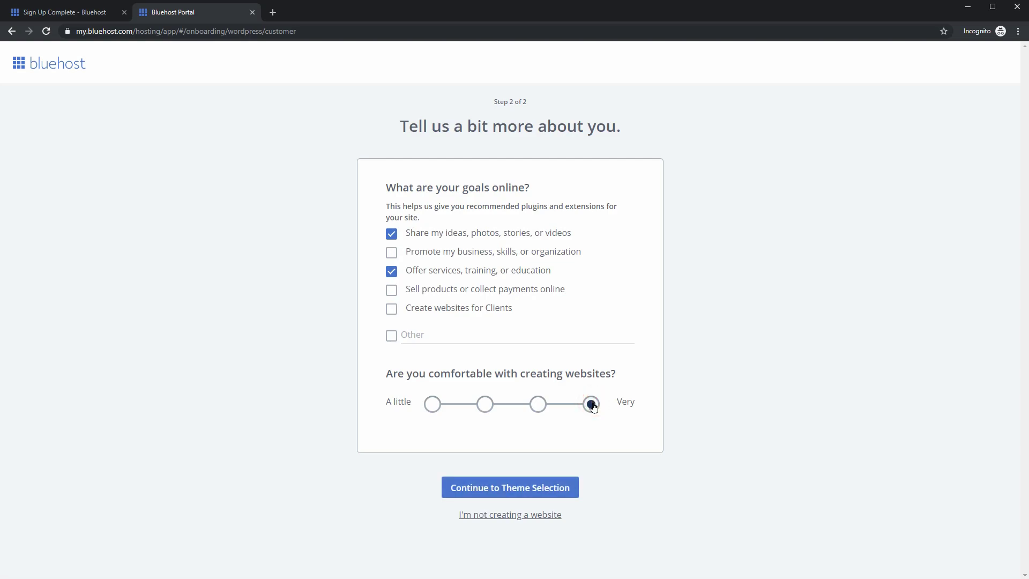
click(433, 405)
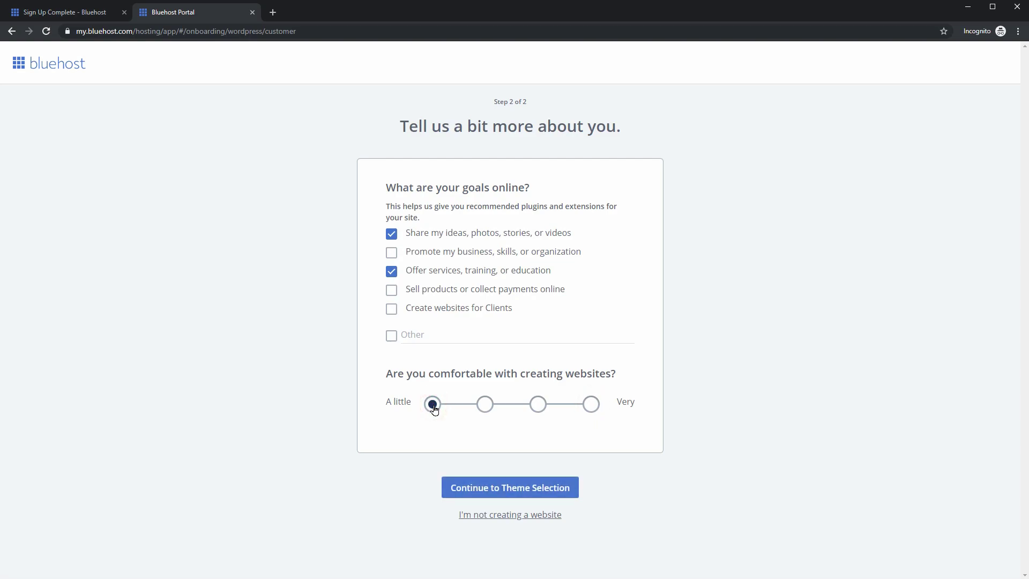
- Install and activate the Neve theme
click(523, 489)
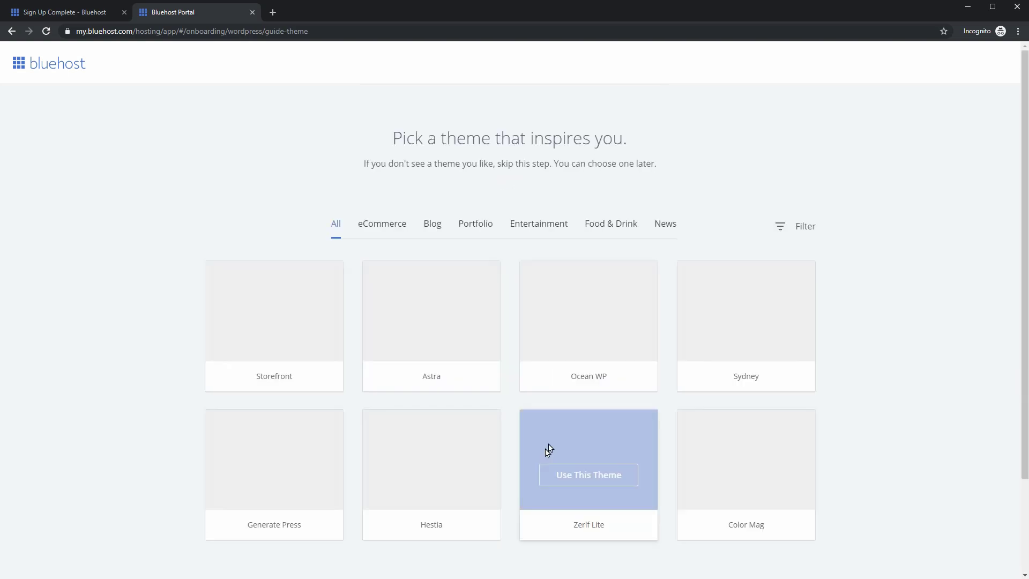
middle_click(869, 319)
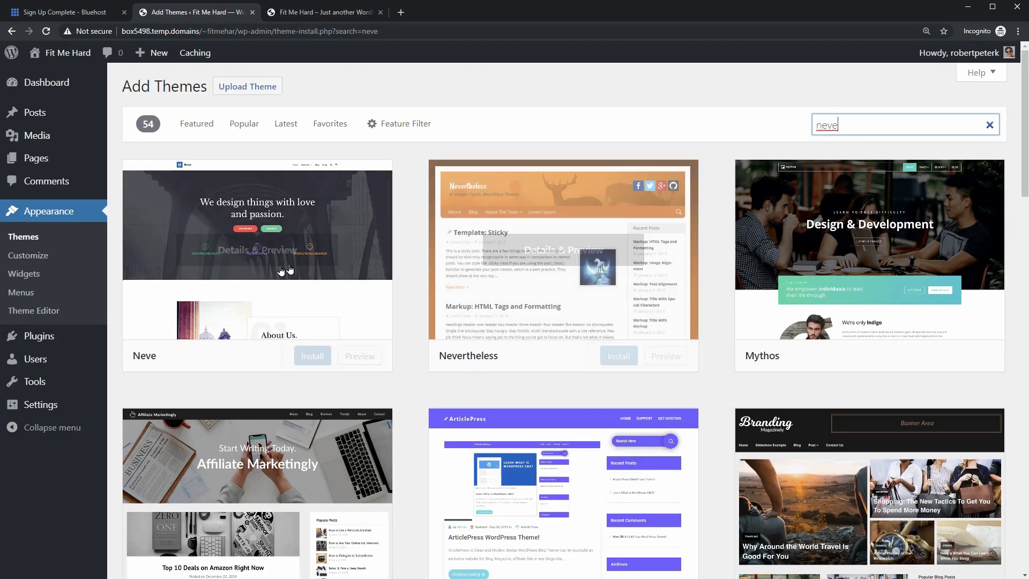
click(312, 357)
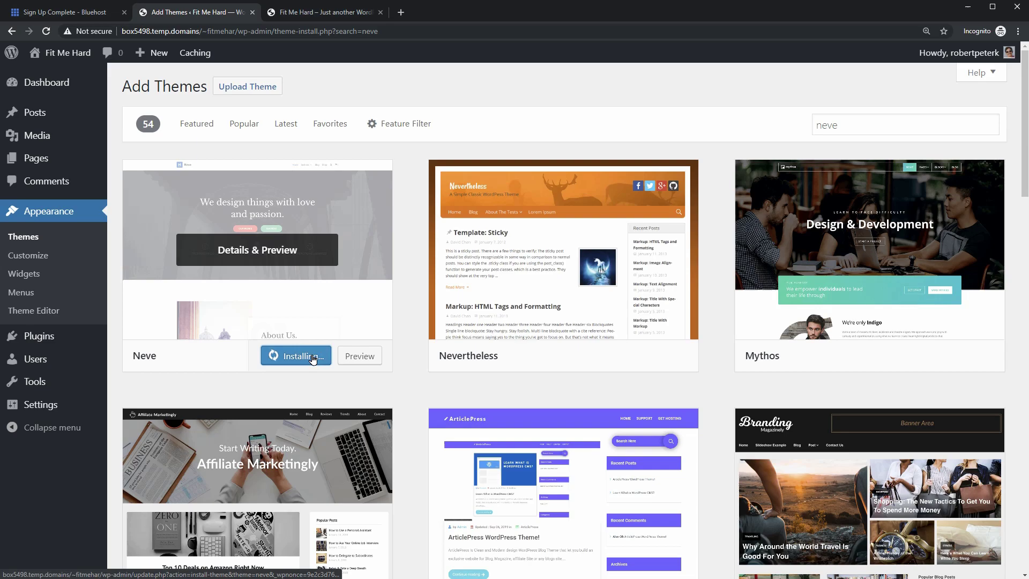
click(306, 356)
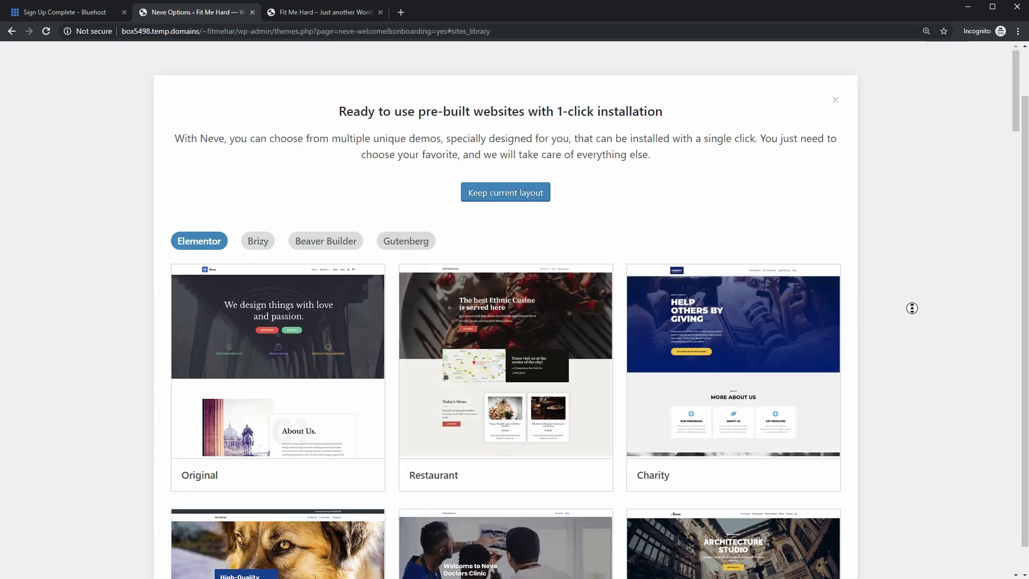
- Preview the Fitness starter site and open its import dialog
scroll(917, 346, down, 2)
scroll(919, 353, down, 3)
scroll(918, 357, down, 1)
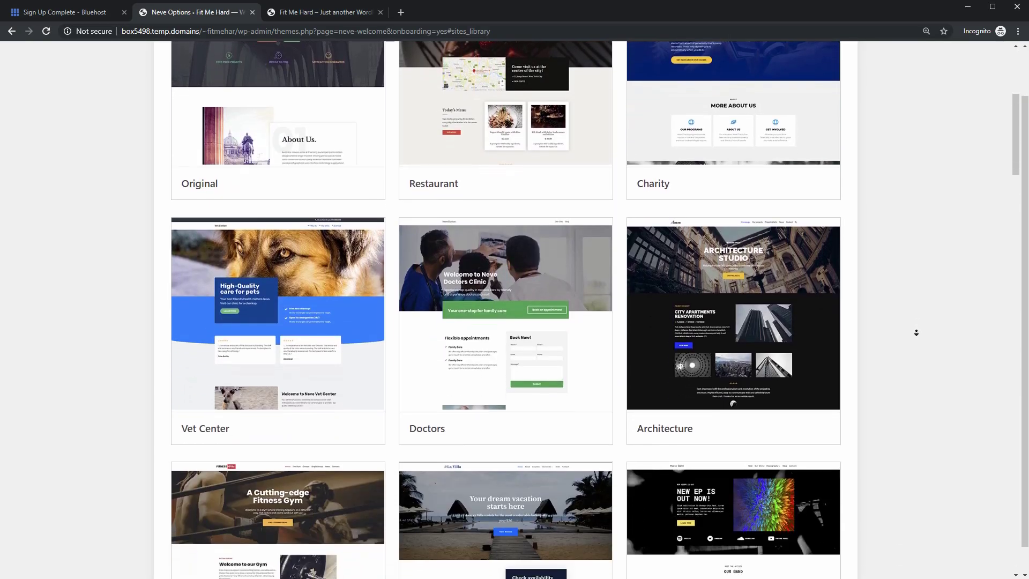
scroll(925, 370, down, 2)
scroll(929, 384, down, 5)
scroll(921, 356, up, 3)
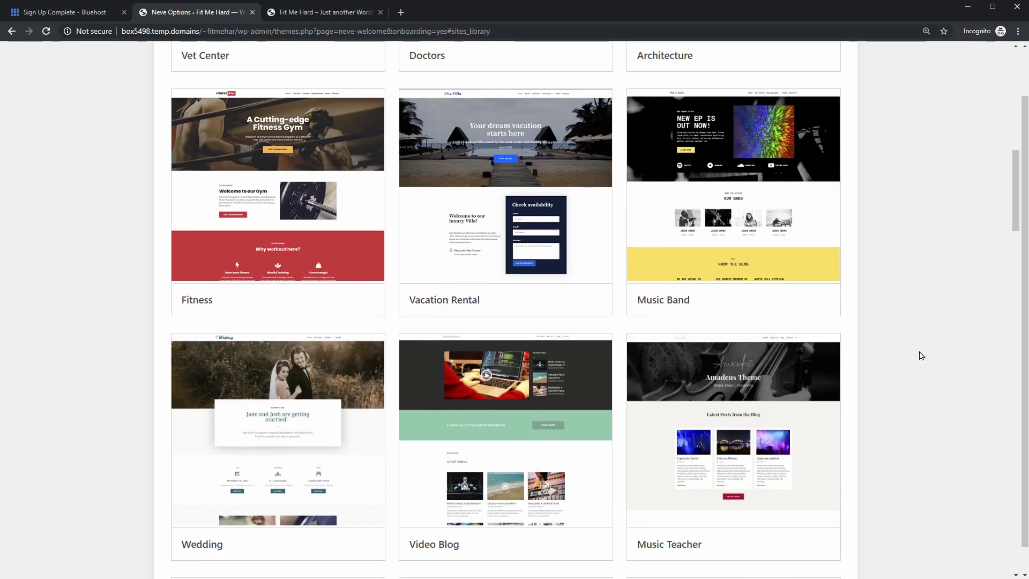
mouse_move(278, 274)
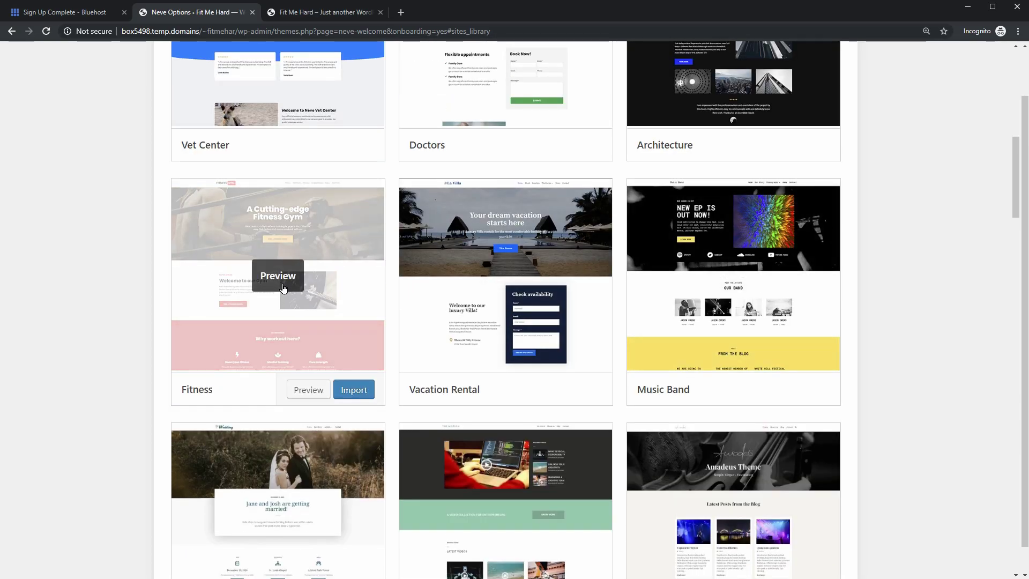
click(276, 281)
scroll(878, 355, down, 1)
scroll(878, 356, down, 2)
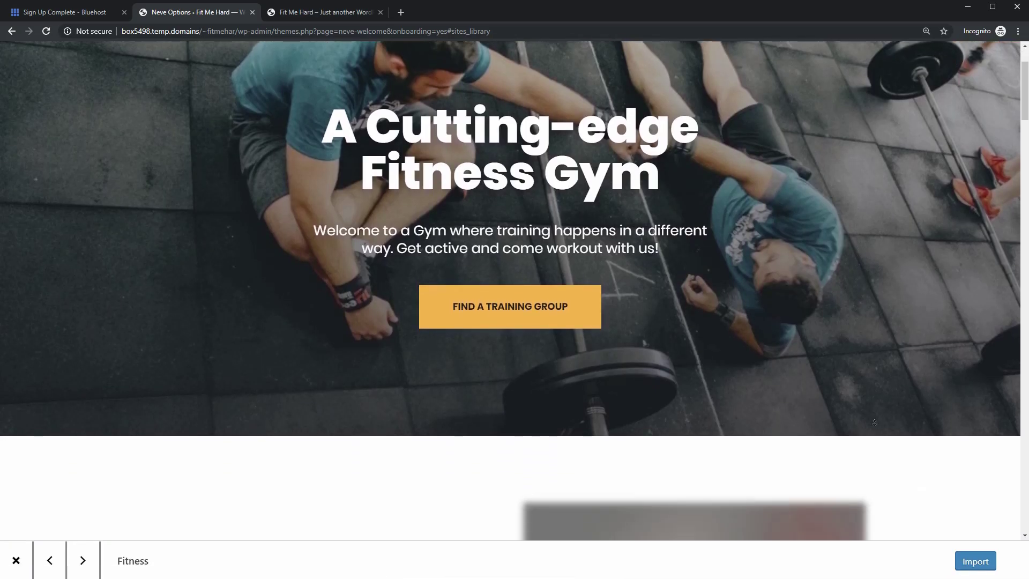
scroll(878, 355, down, 5)
scroll(878, 355, down, 10)
click(987, 565)
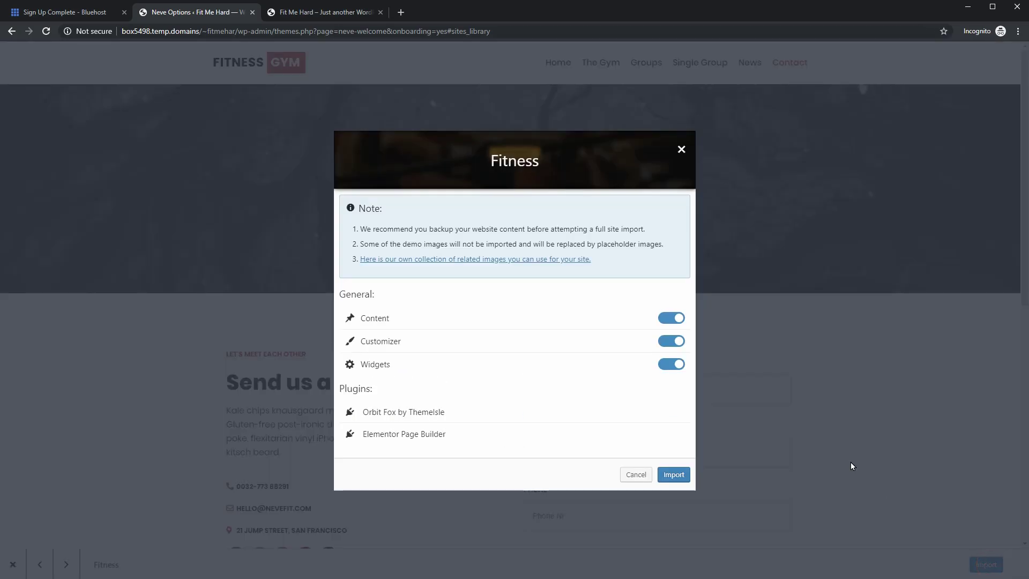
click(674, 475)
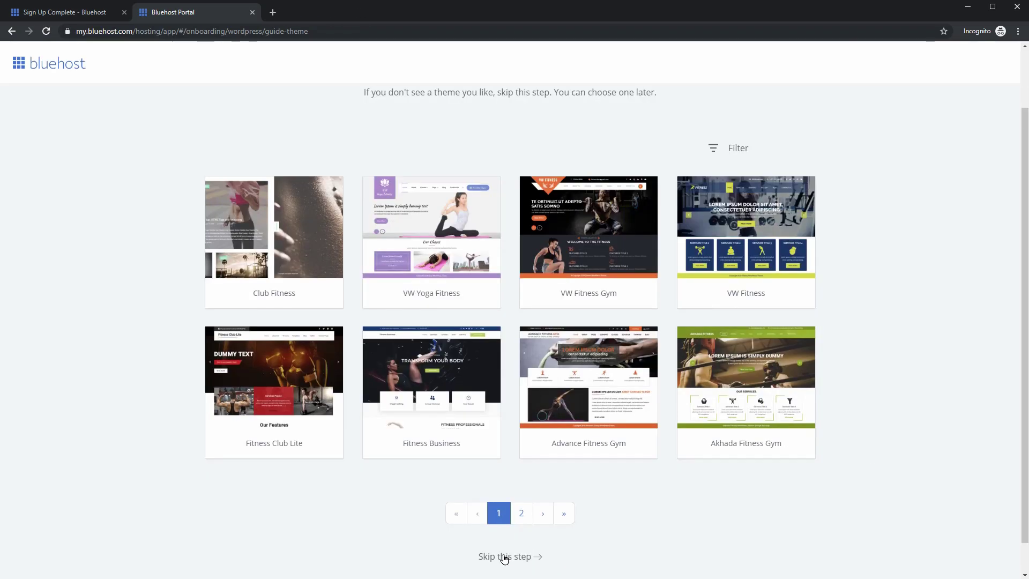
- Skip the theme picker, dismiss the Bluehost welcome modal, and open the live site
click(504, 558)
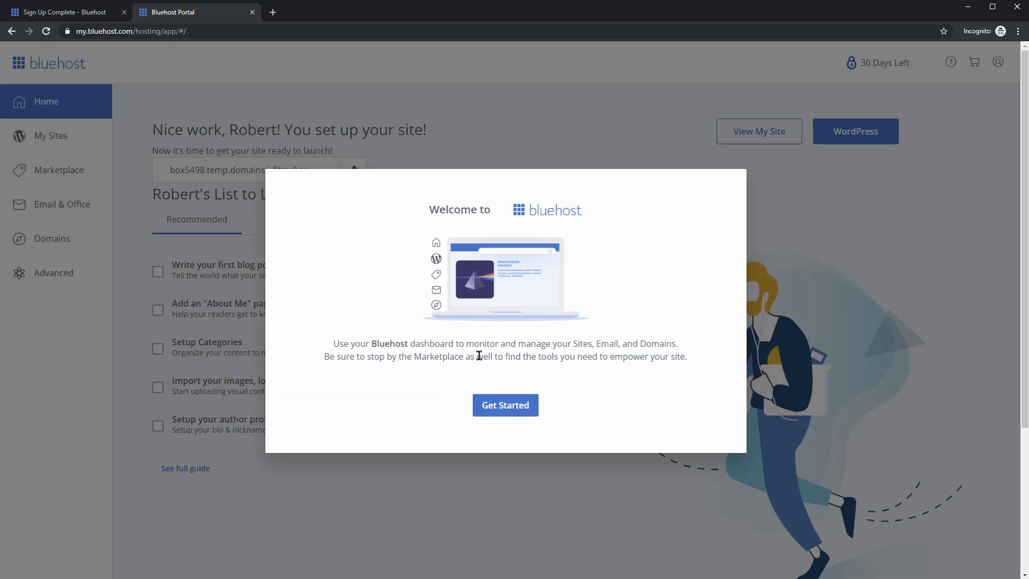
click(506, 405)
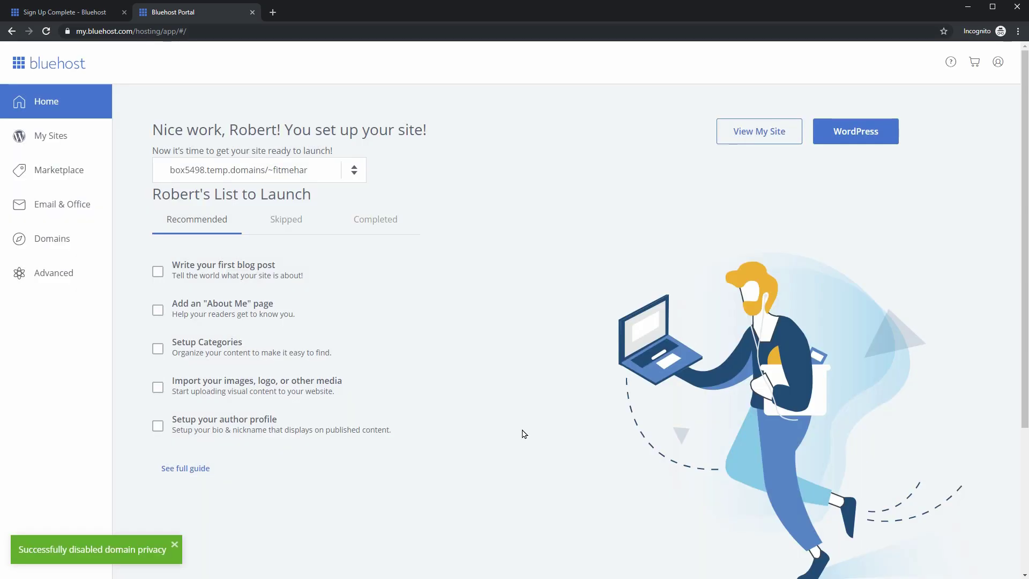
click(761, 132)
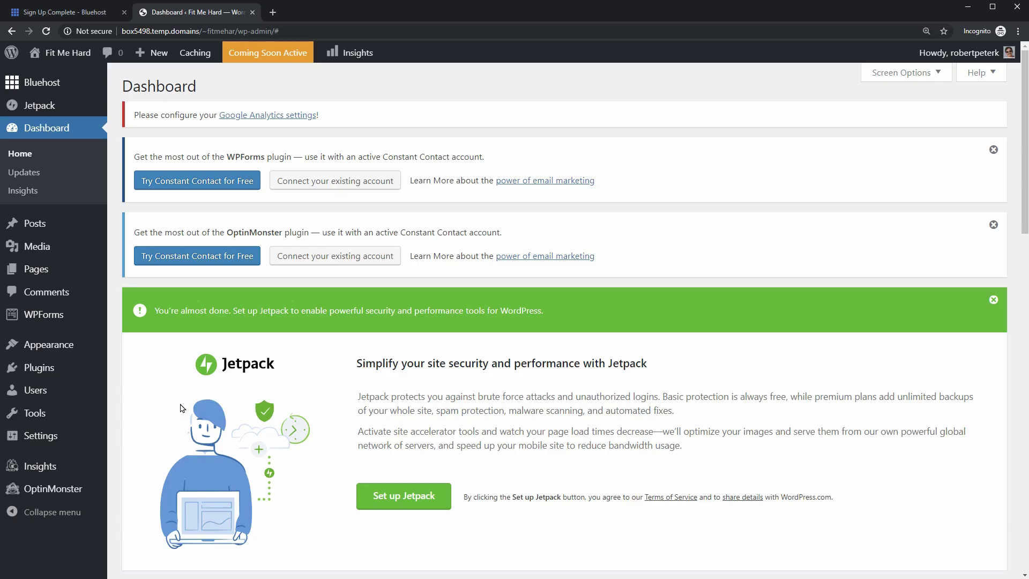
mouse_move(38, 367)
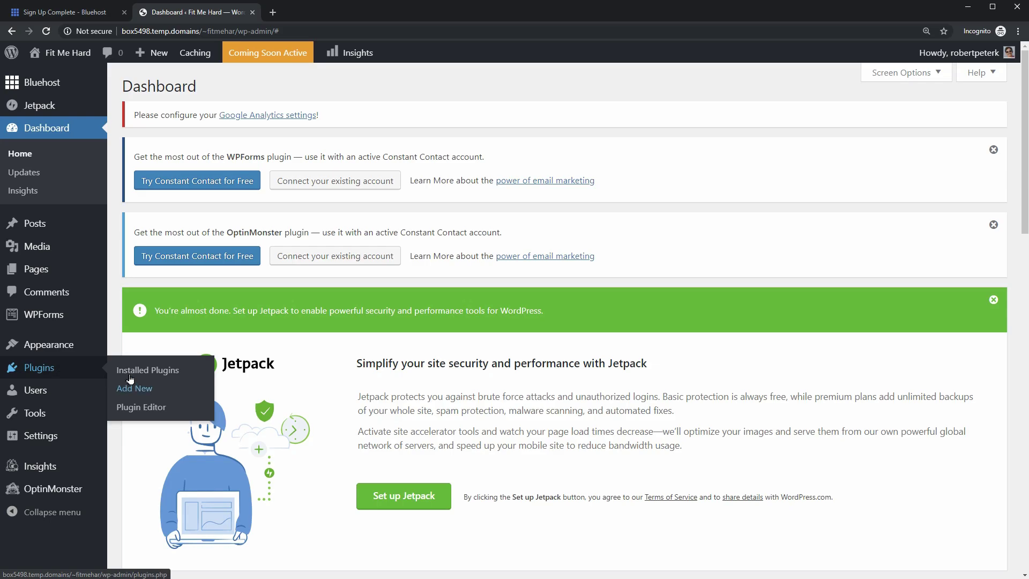
- Review the WordPress installed plugins list
click(129, 375)
scroll(276, 370, down, 5)
scroll(277, 372, down, 3)
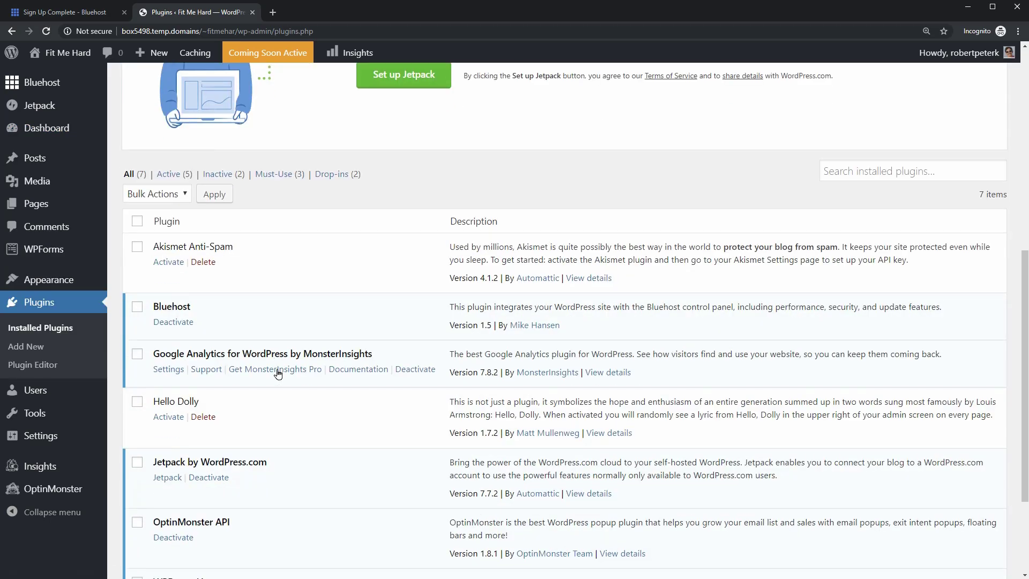
scroll(277, 372, down, 2)
scroll(276, 372, down, 3)
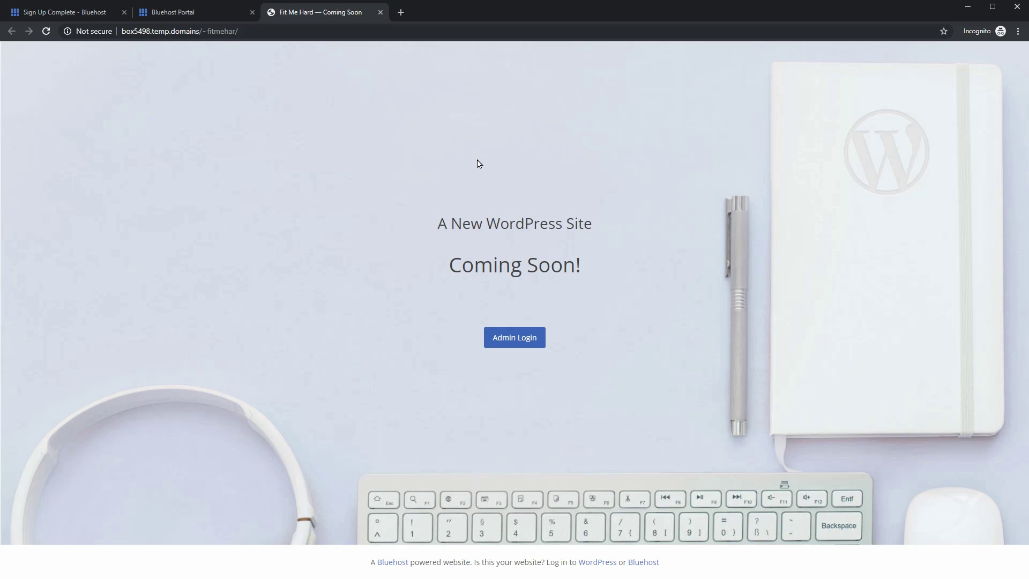
- Log back into the site's WordPress admin from Bluehost My Sites
click(205, 12)
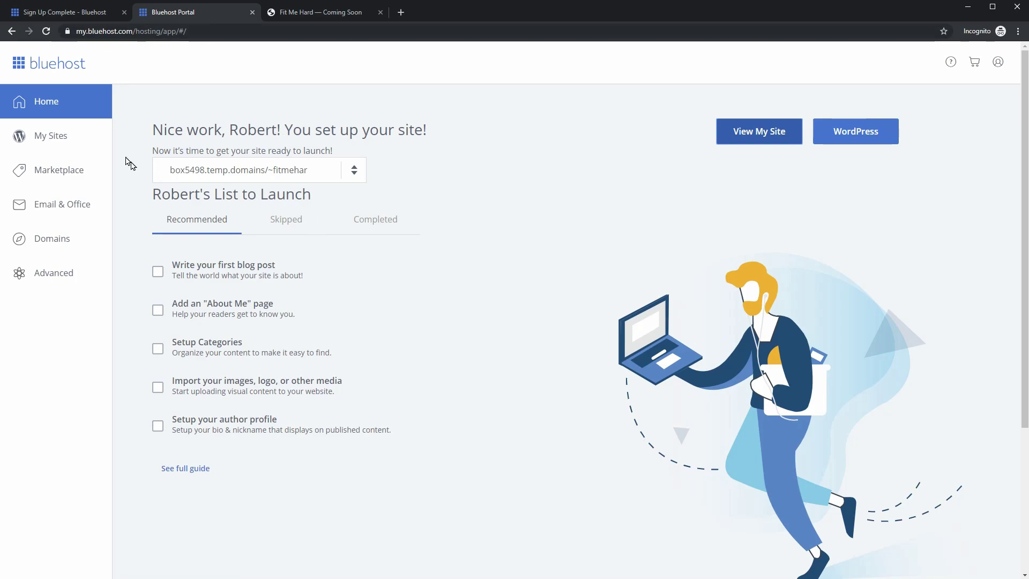
click(84, 142)
click(360, 253)
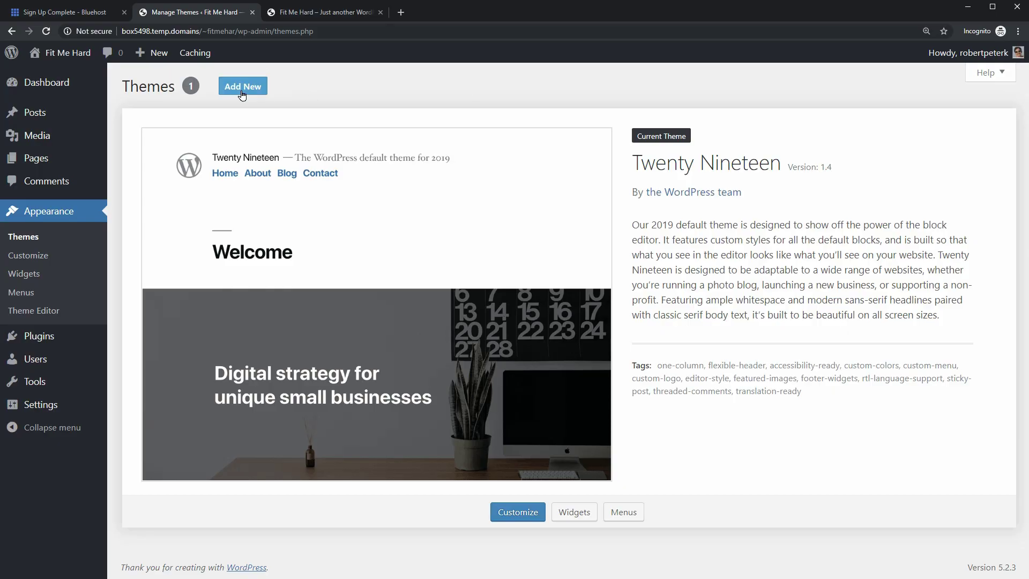
- Find the Neve theme by searching 'neve', then install and activate it
click(243, 94)
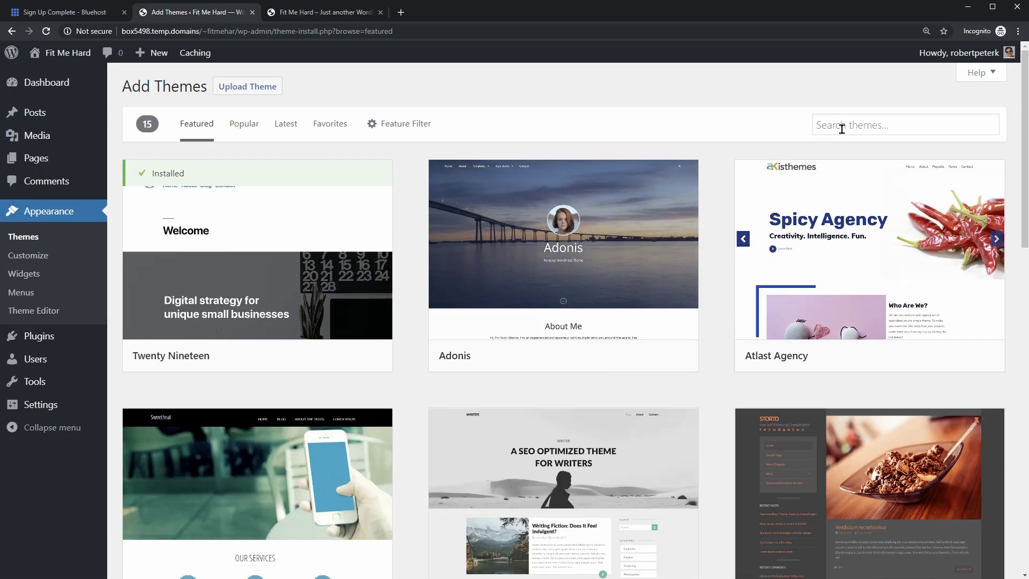
click(842, 128)
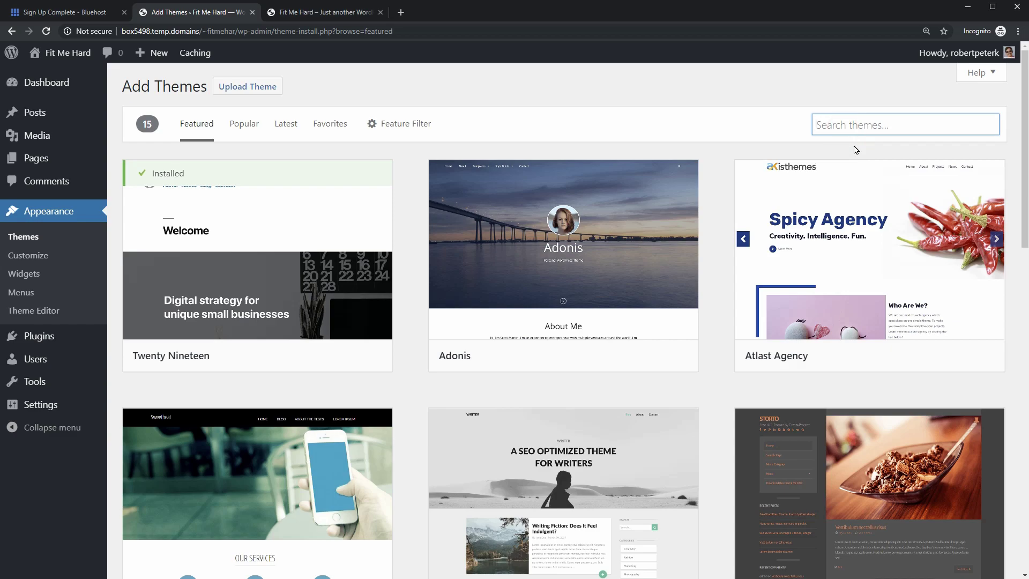
text(neve)
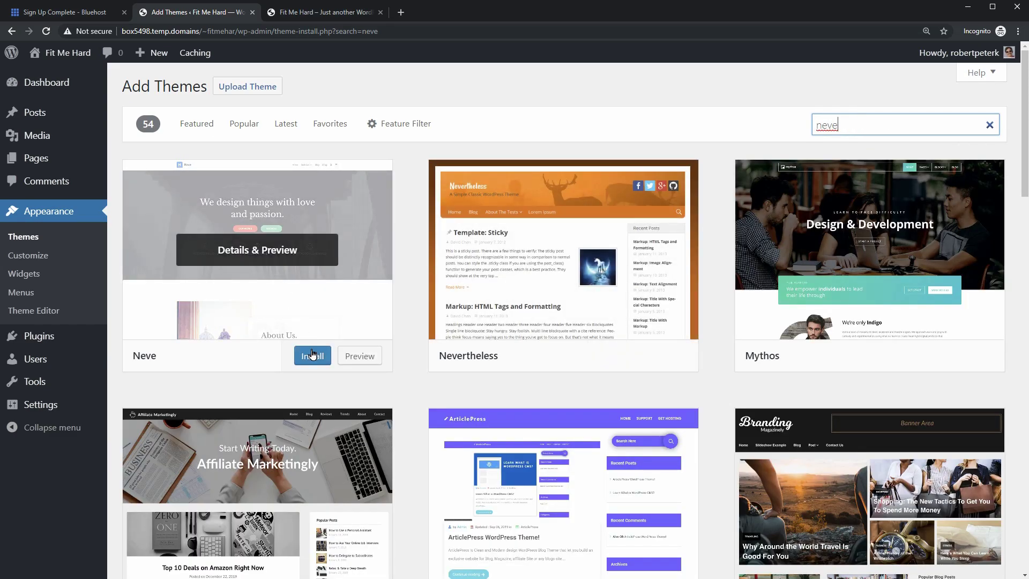
click(313, 354)
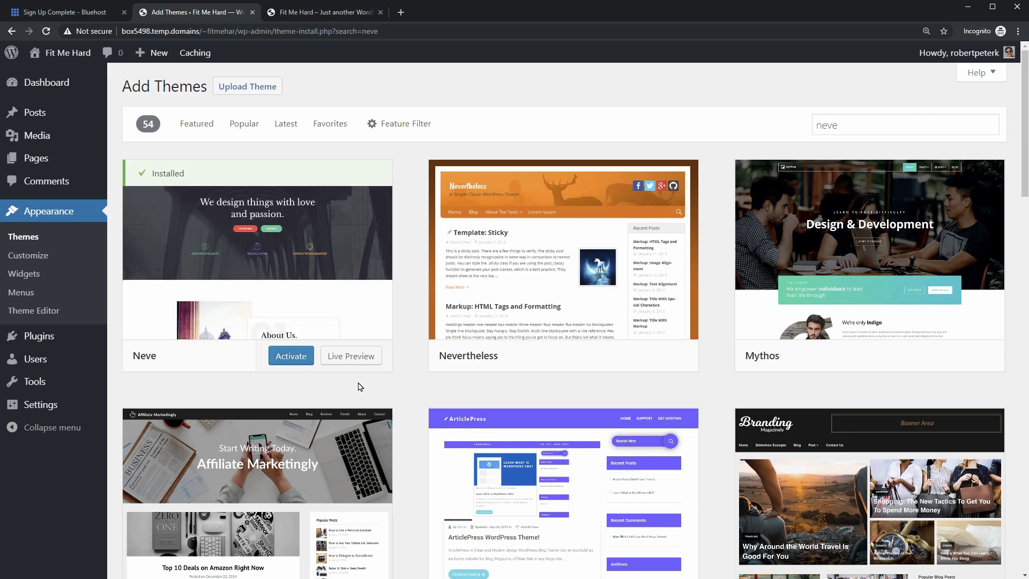
click(291, 356)
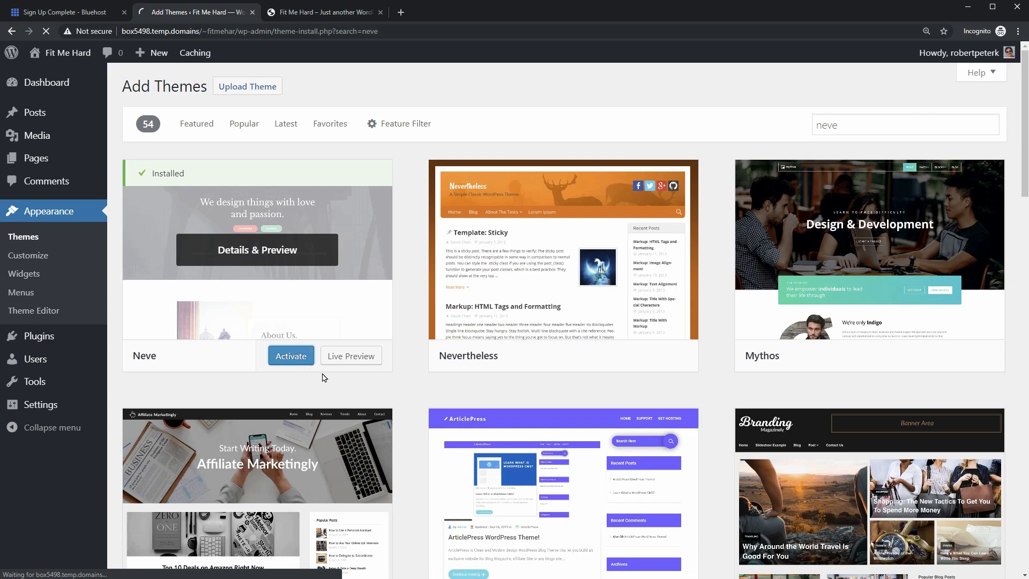
- Open Neve's starter sites and preview the Fitness demo full-screen
click(486, 299)
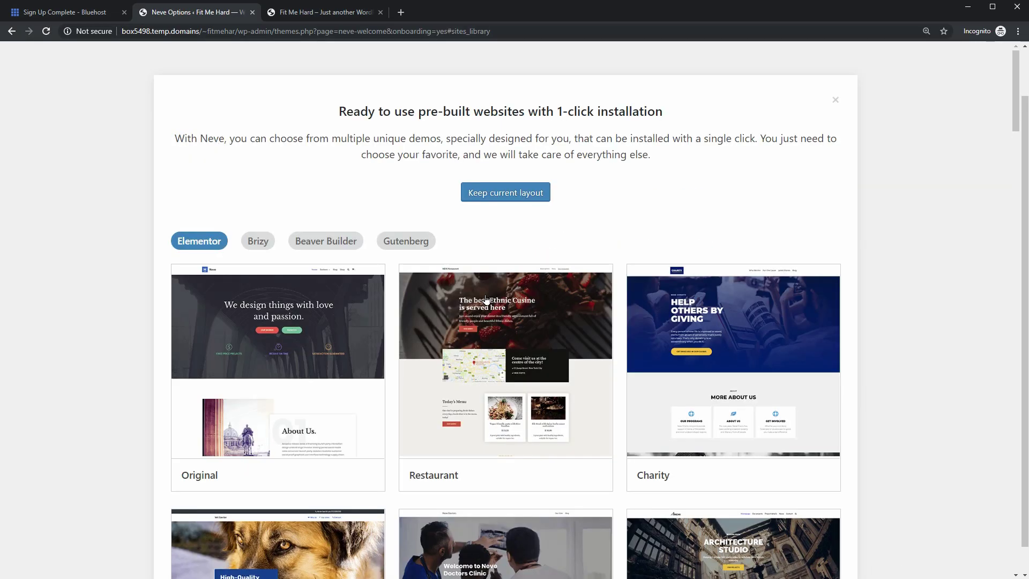
middle_click(912, 305)
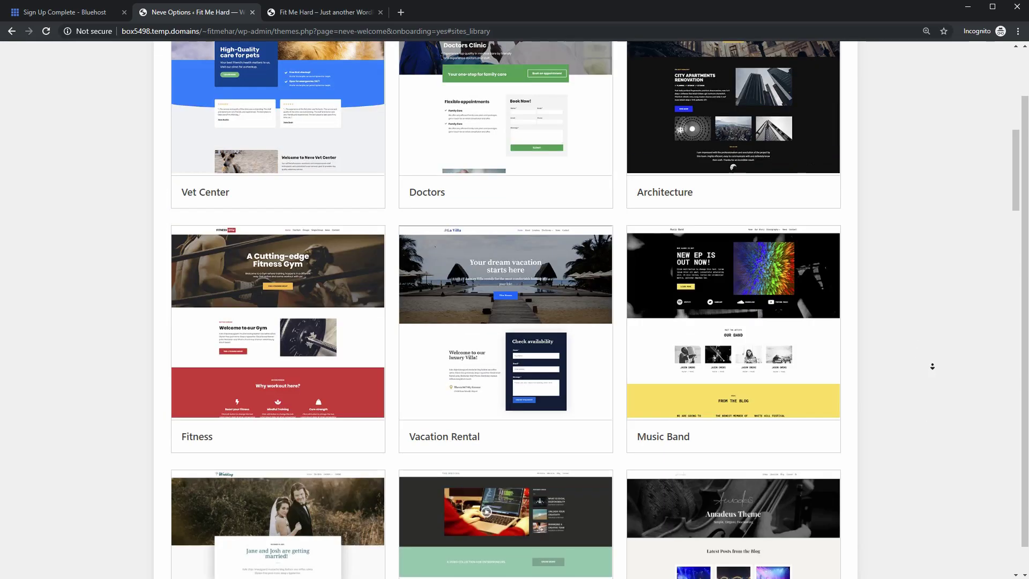
click(933, 364)
scroll(921, 355, up, 3)
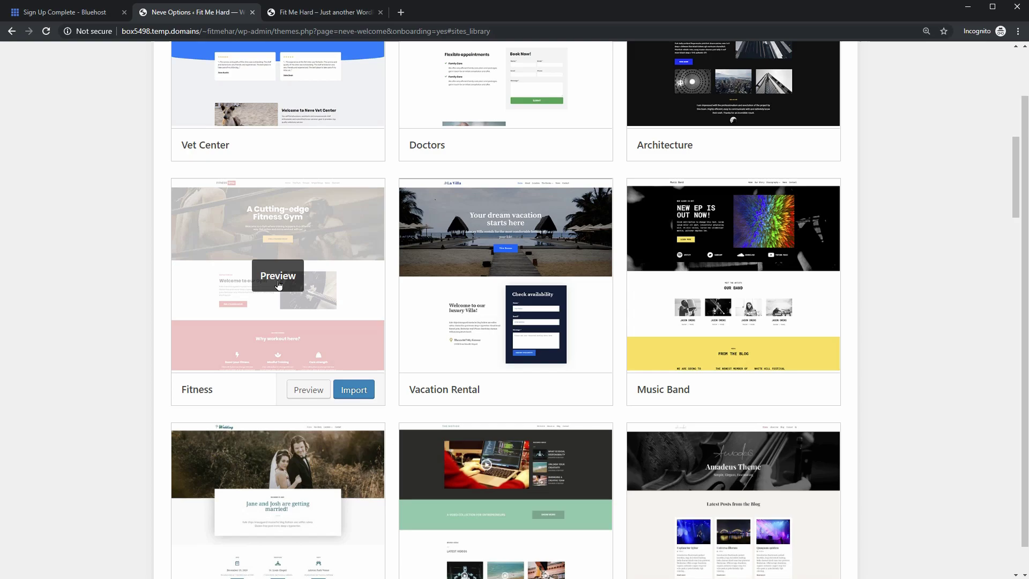
click(278, 278)
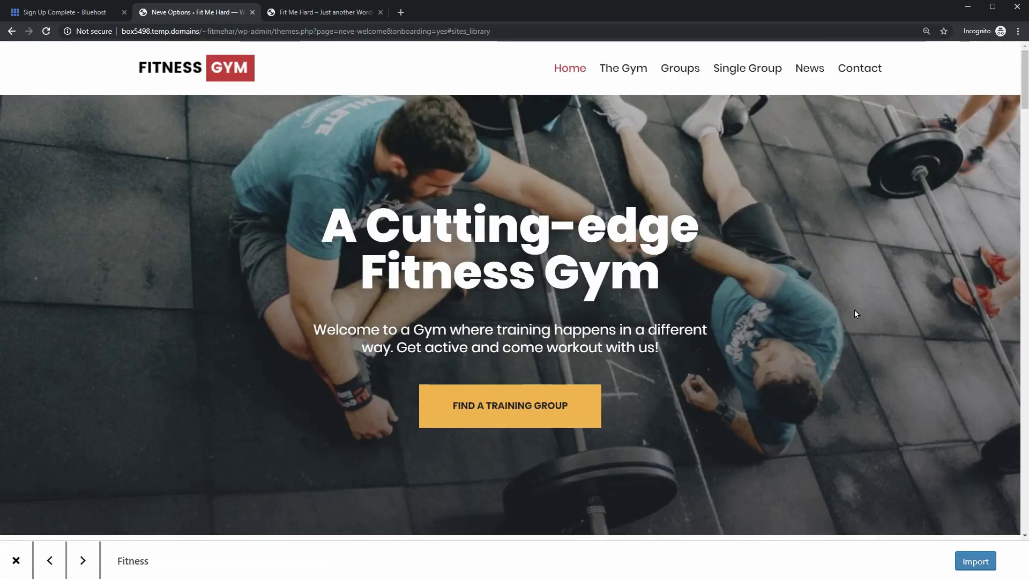
middle_click(854, 310)
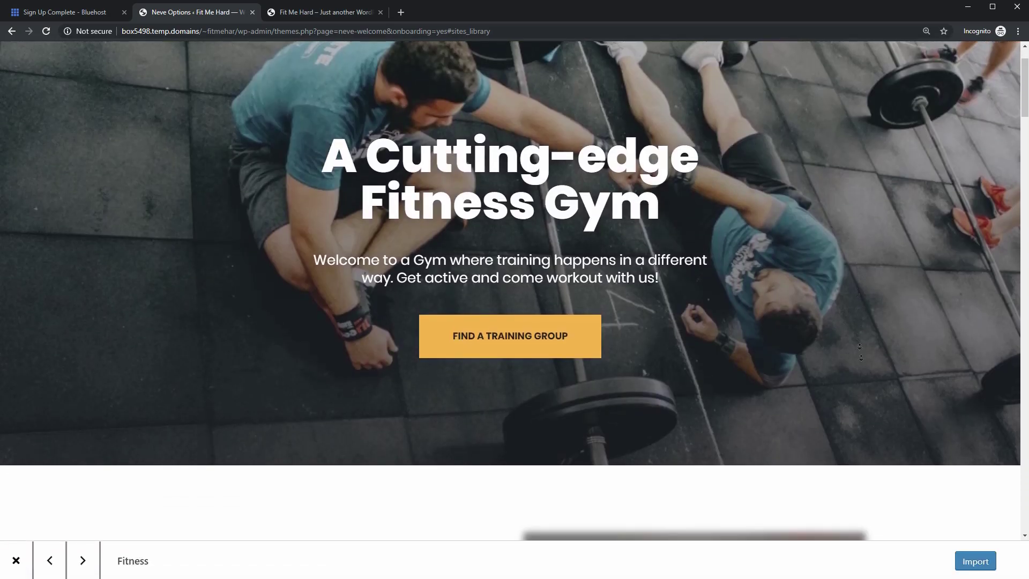